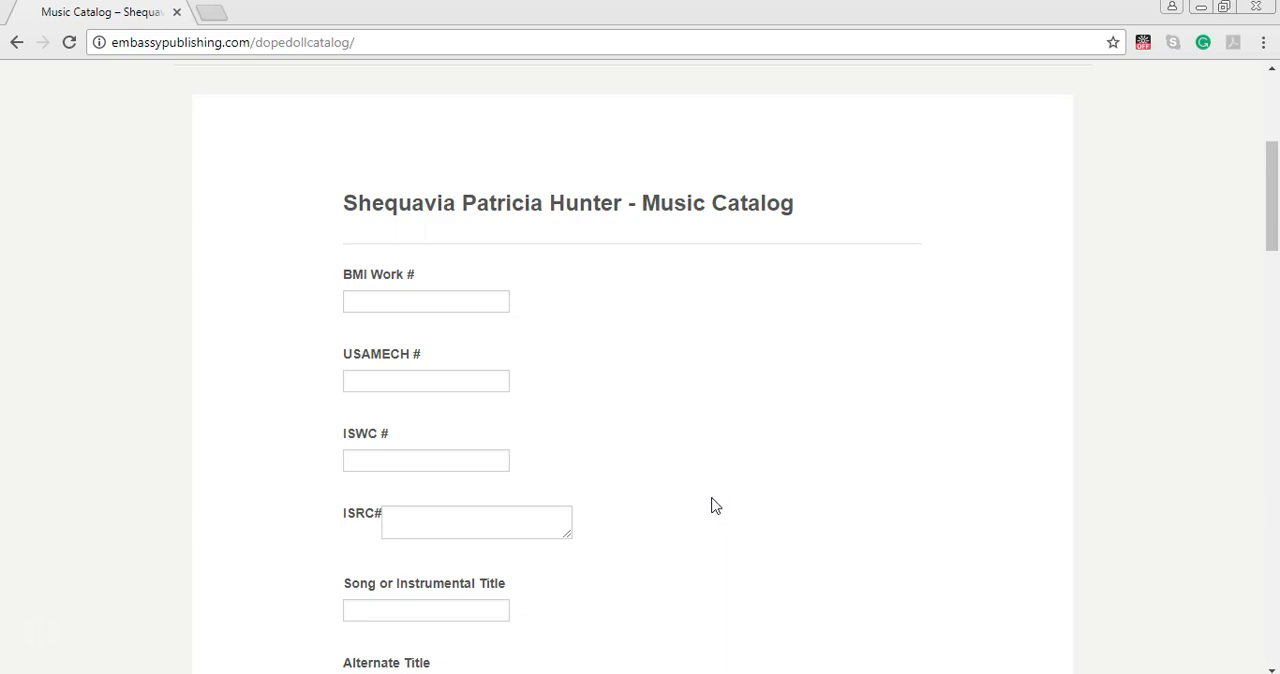
Review the BMI Work #, USAMECH #, ISWC # and ISRC# fields of the music catalog form.
scroll(716, 505, "down", 2)
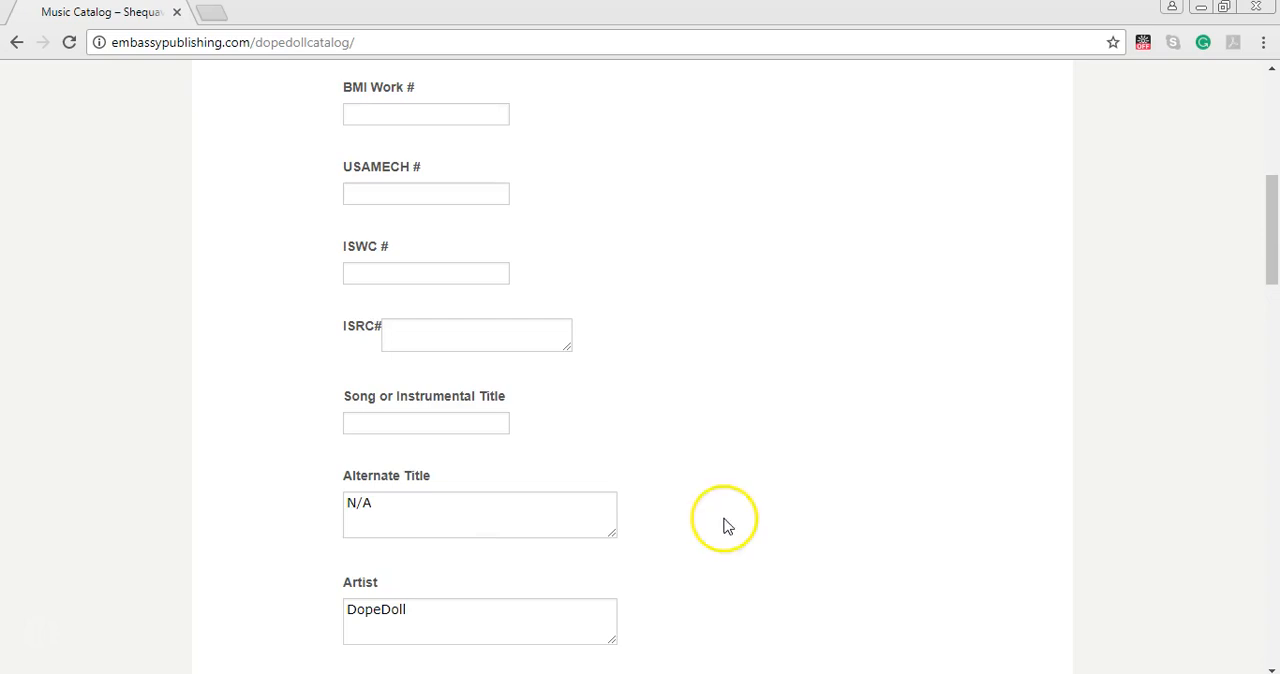
scroll(723, 525, "up", 3)
scroll(632, 487, "down", 1)
scroll(632, 487, "down", 2)
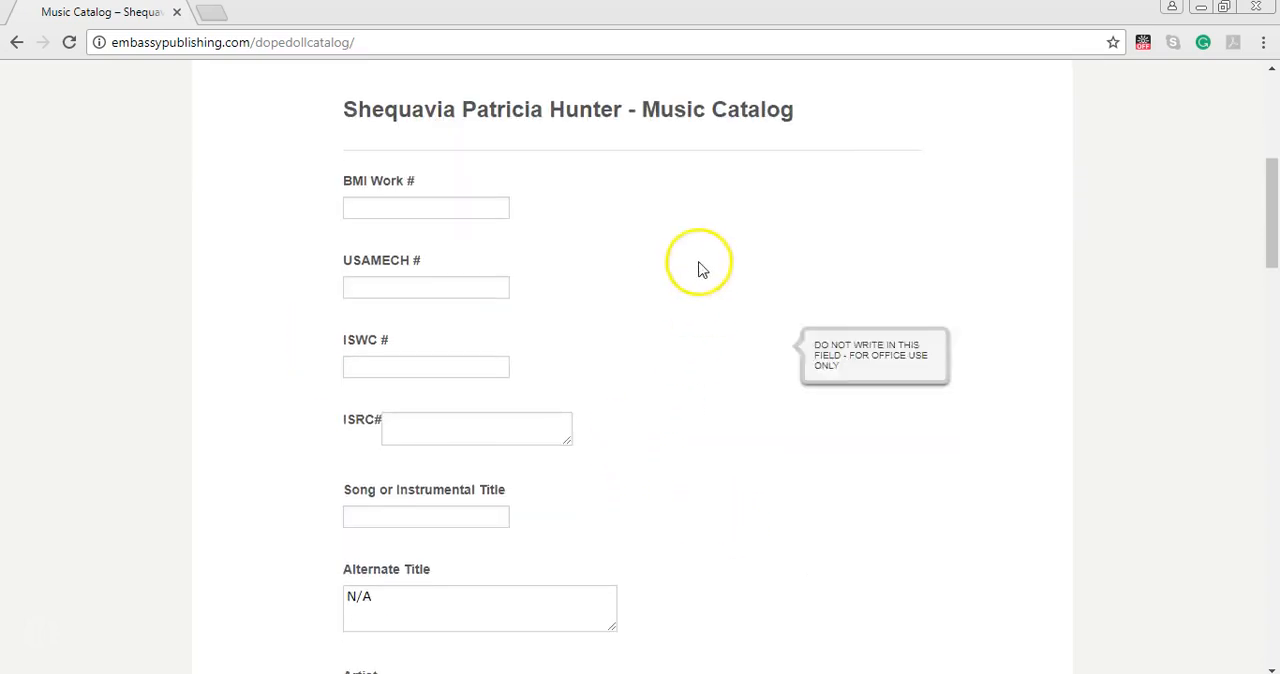
left_click_drag(345, 185, 428, 343)
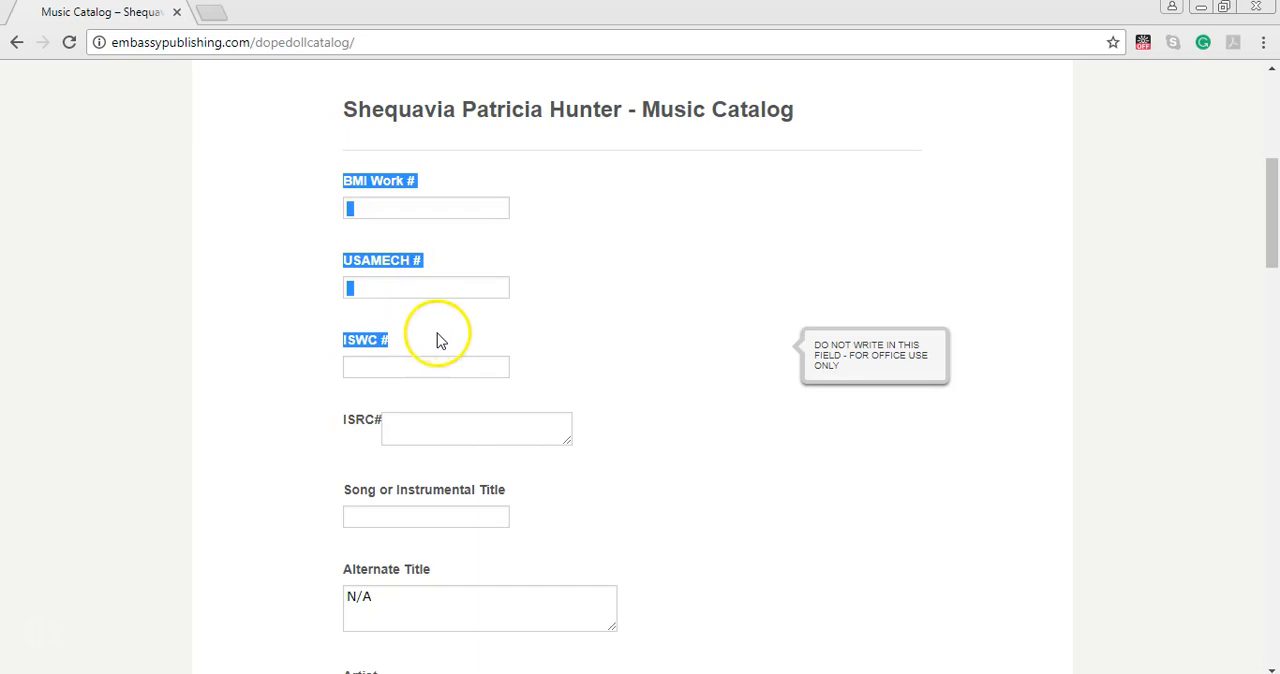
left_click(357, 350)
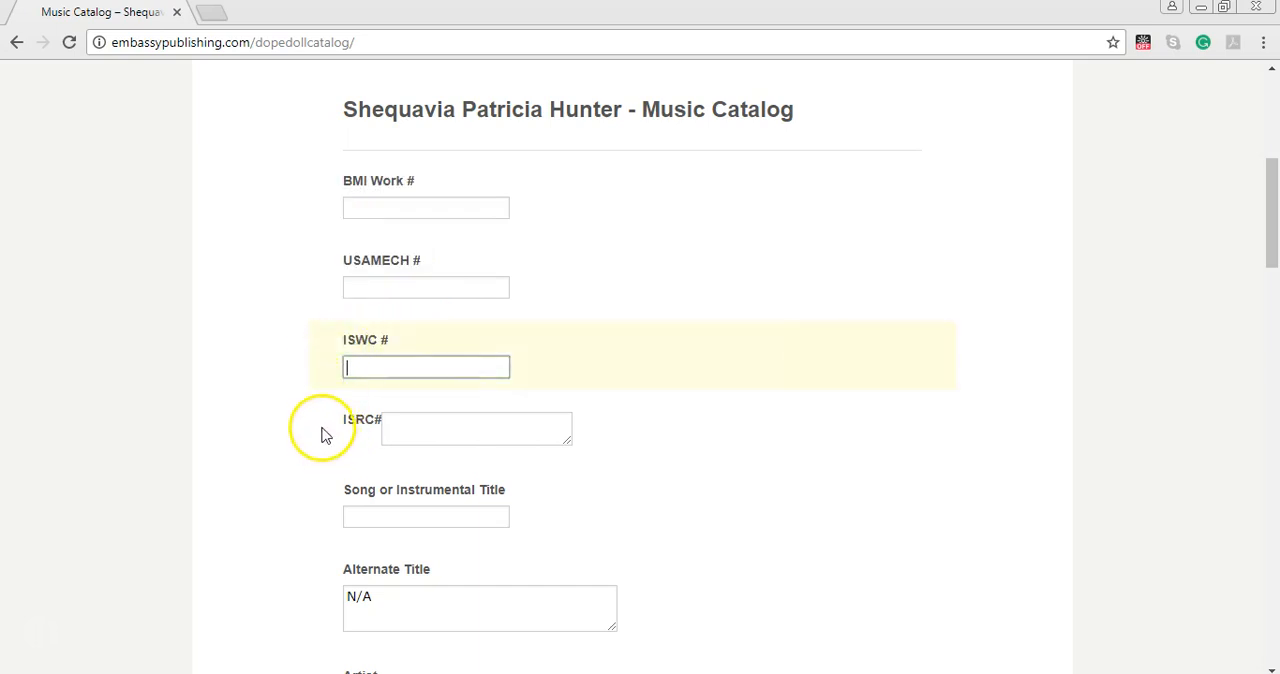
left_click(422, 424)
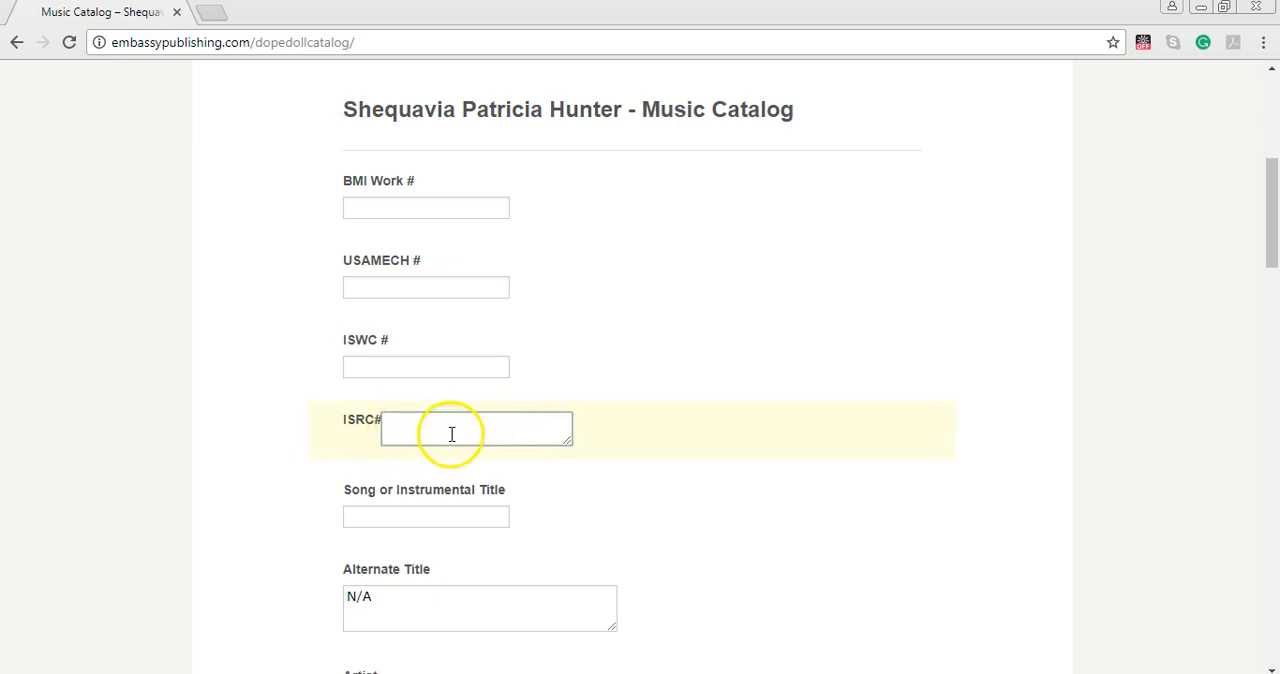
Enter "Nah Go Regret (Explicit)" as the song or instrumental title.
mouse_move(480, 511)
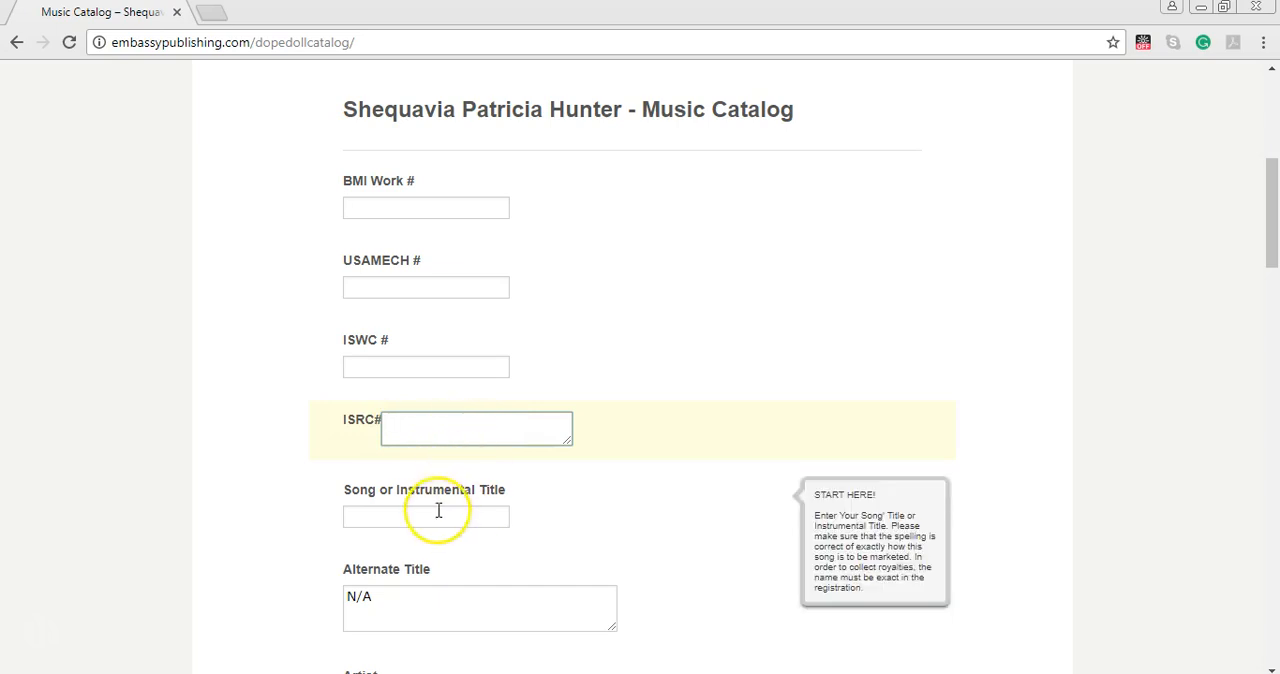
left_click(408, 513)
scroll(629, 457, "down", 3)
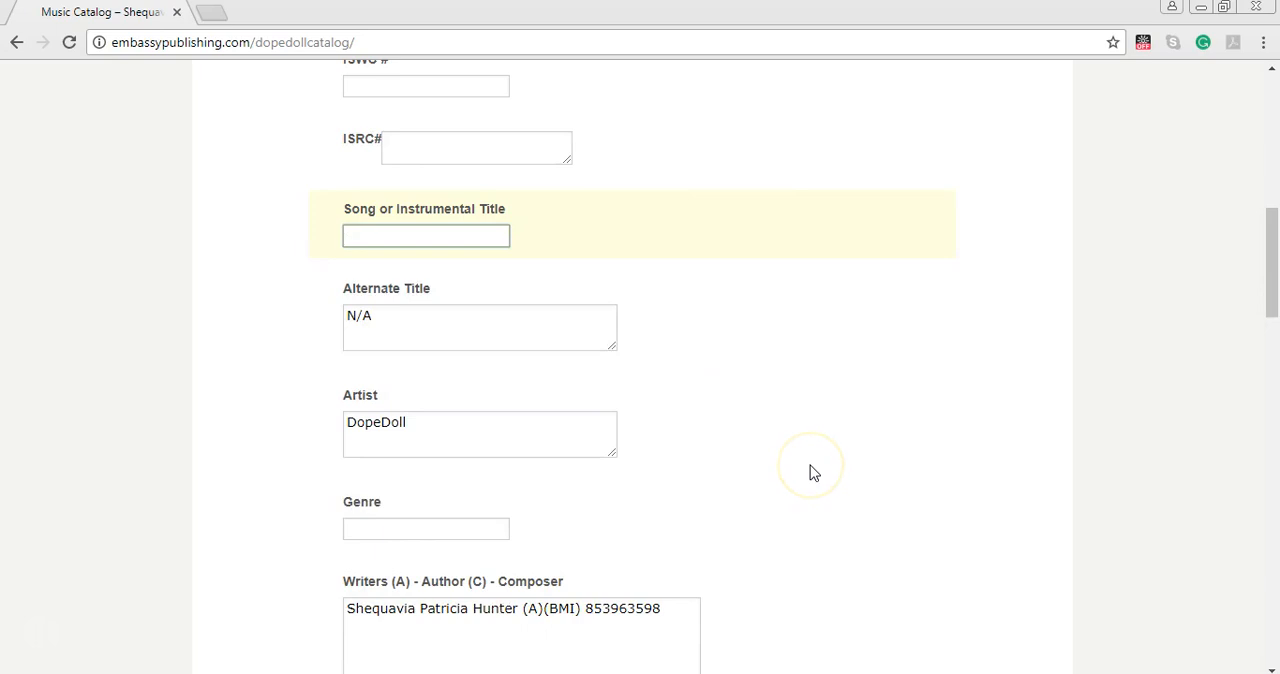
type("Nah ")
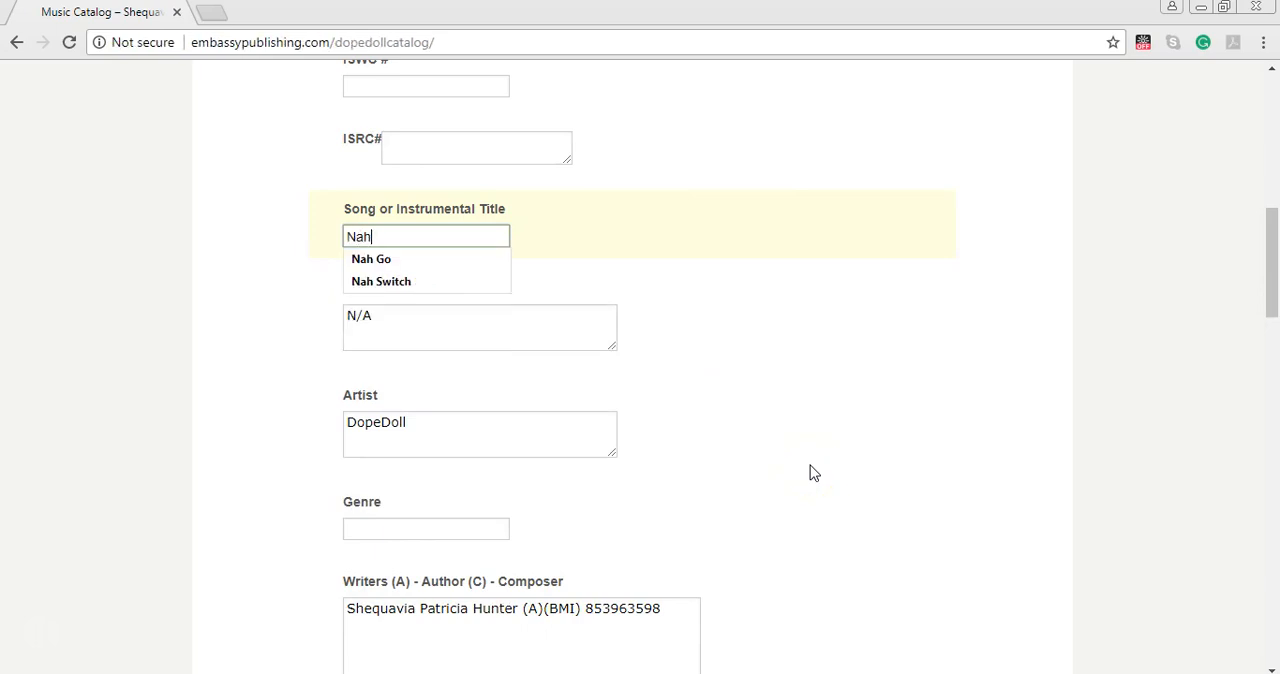
type("Go Regret (Explicit")
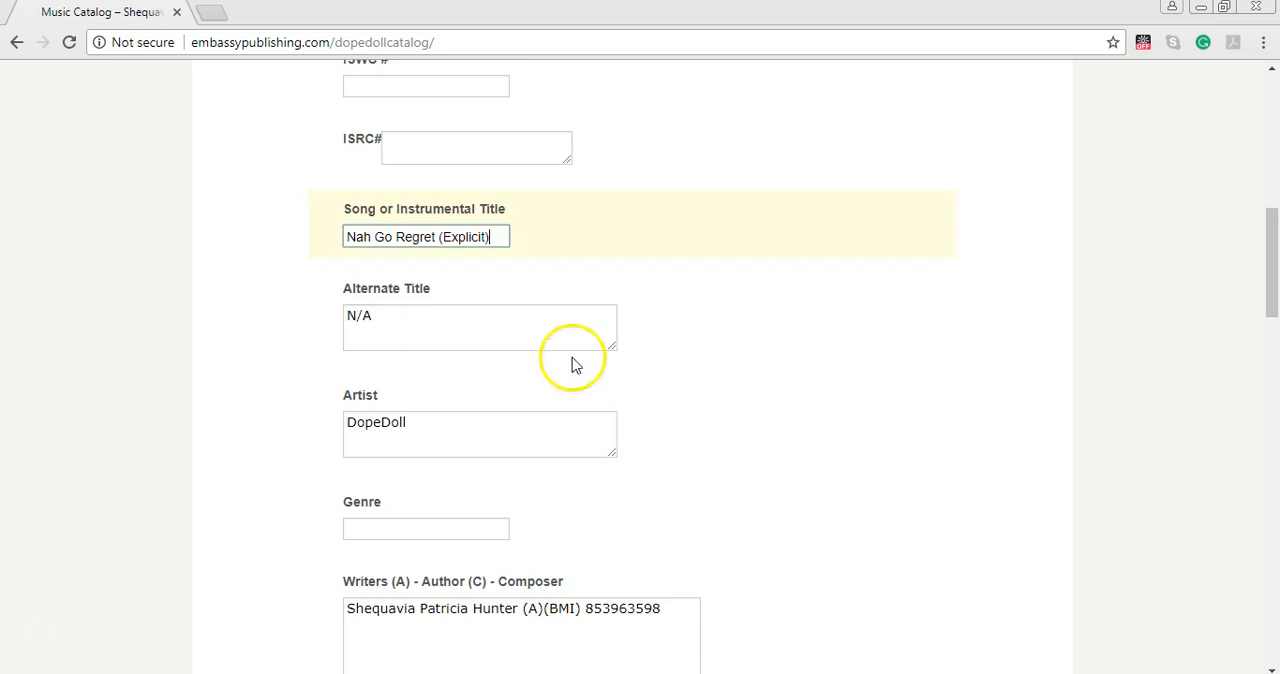
Copy the song title into the Alternate Title field and change it to "Nah Go Regret (Raw)".
left_click_drag(345, 238, 436, 240)
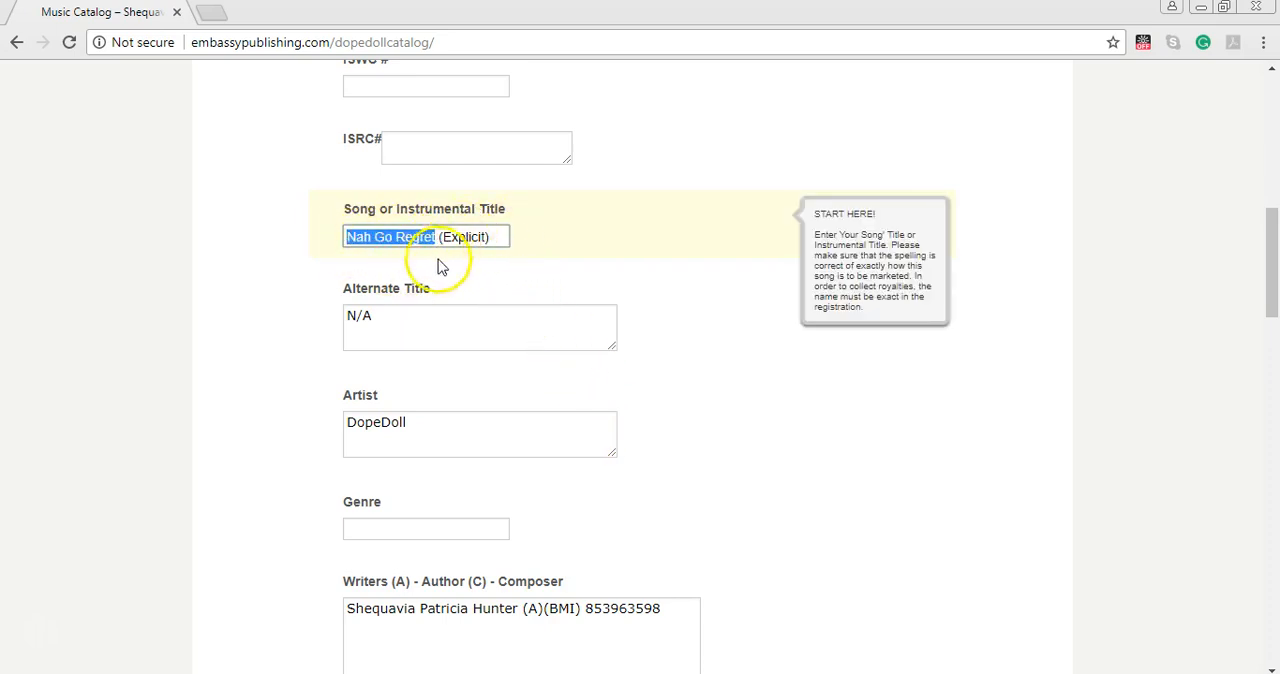
left_click_drag(503, 240, 337, 236)
key("ctrl+c")
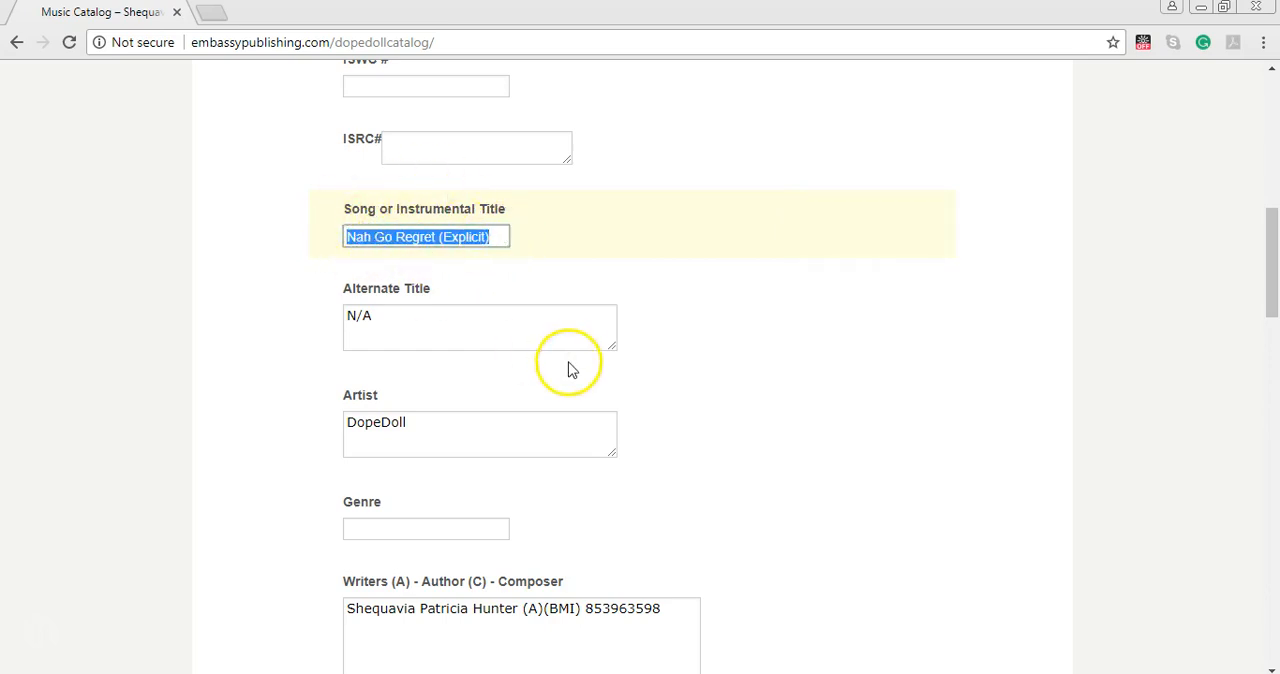
left_click(423, 320)
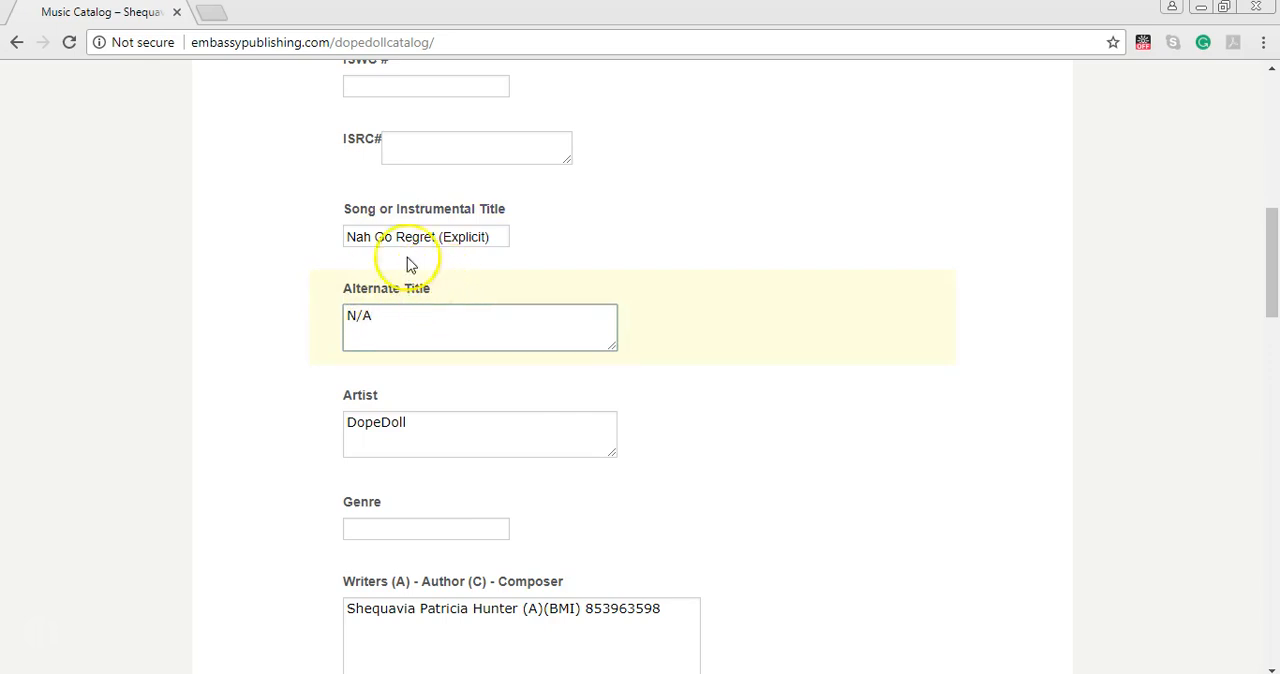
mouse_move(418, 240)
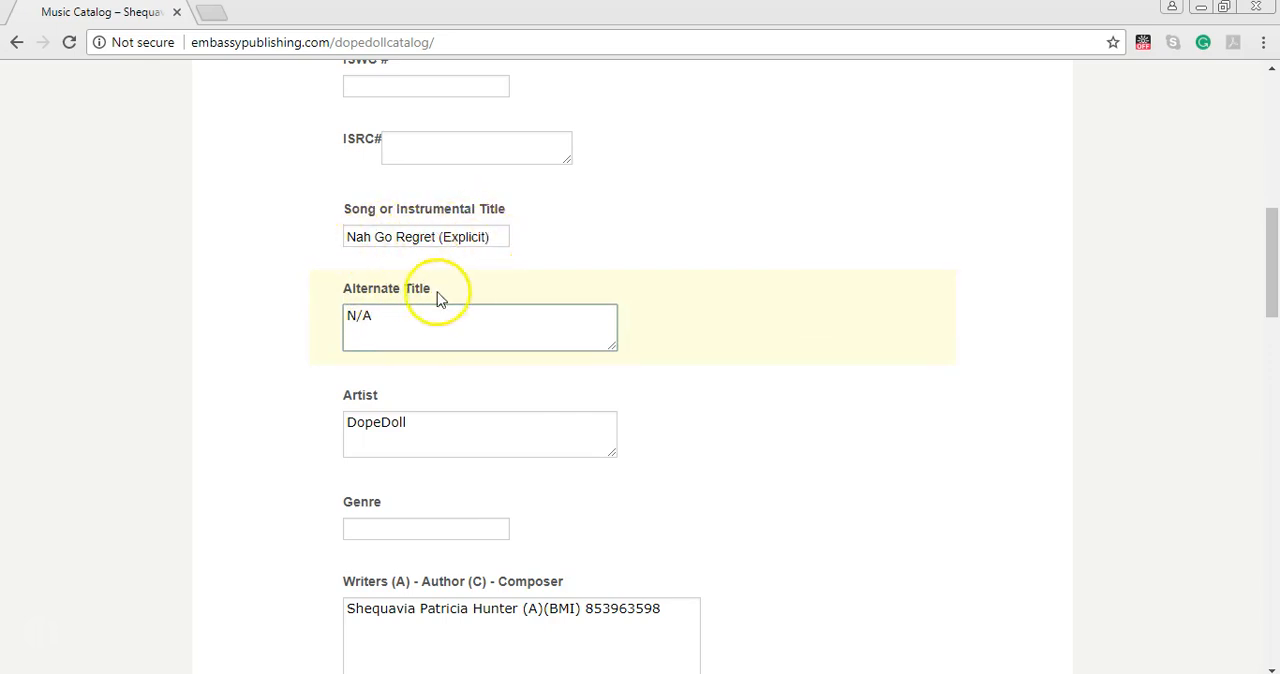
triple_click(380, 320)
key("ctrl+v")
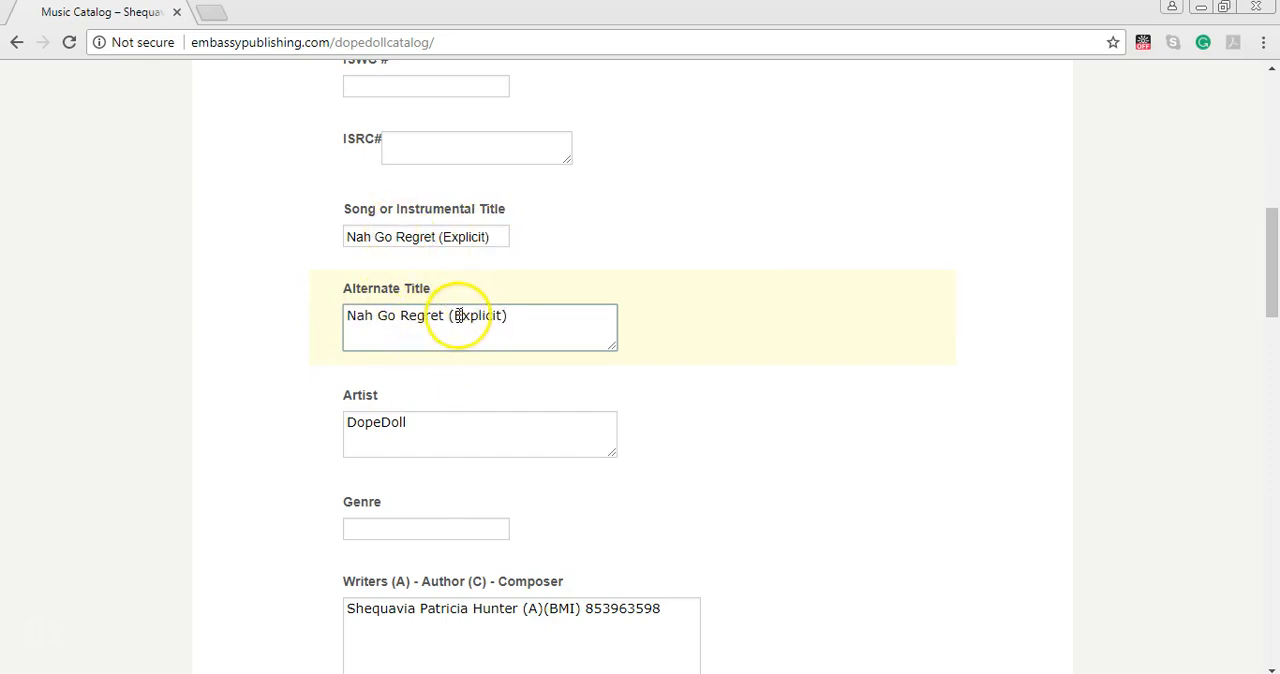
left_click_drag(455, 315, 502, 313)
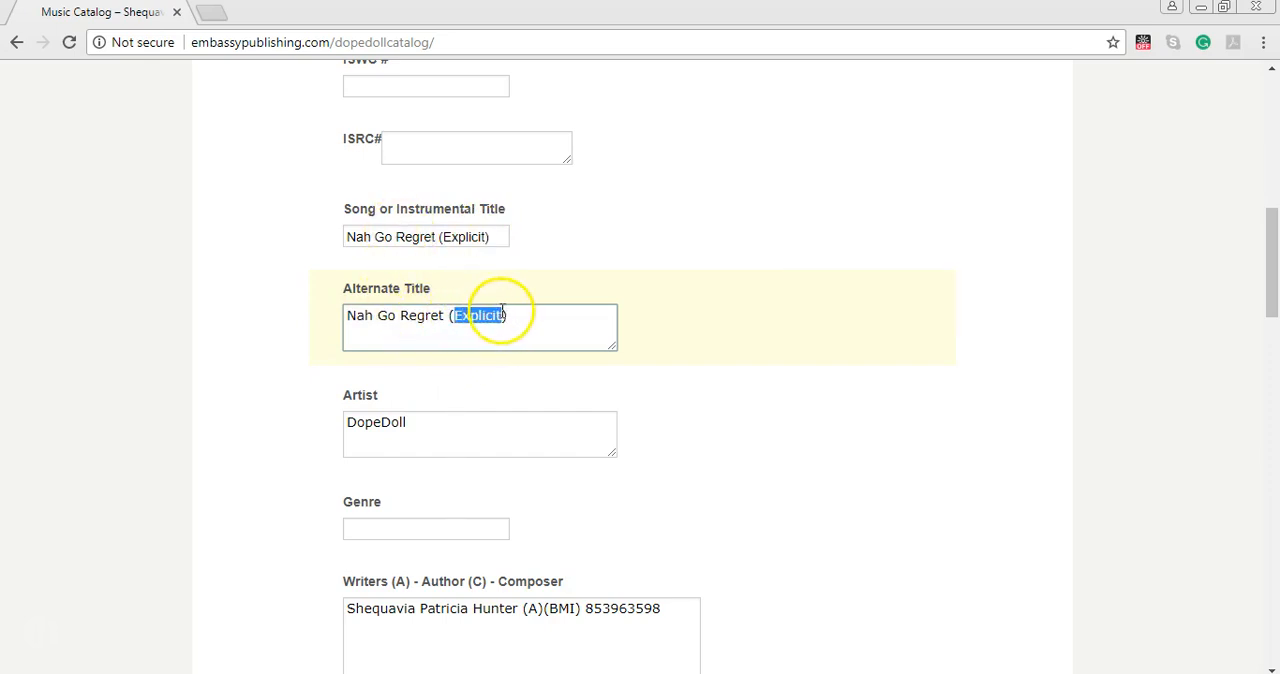
type("Raw")
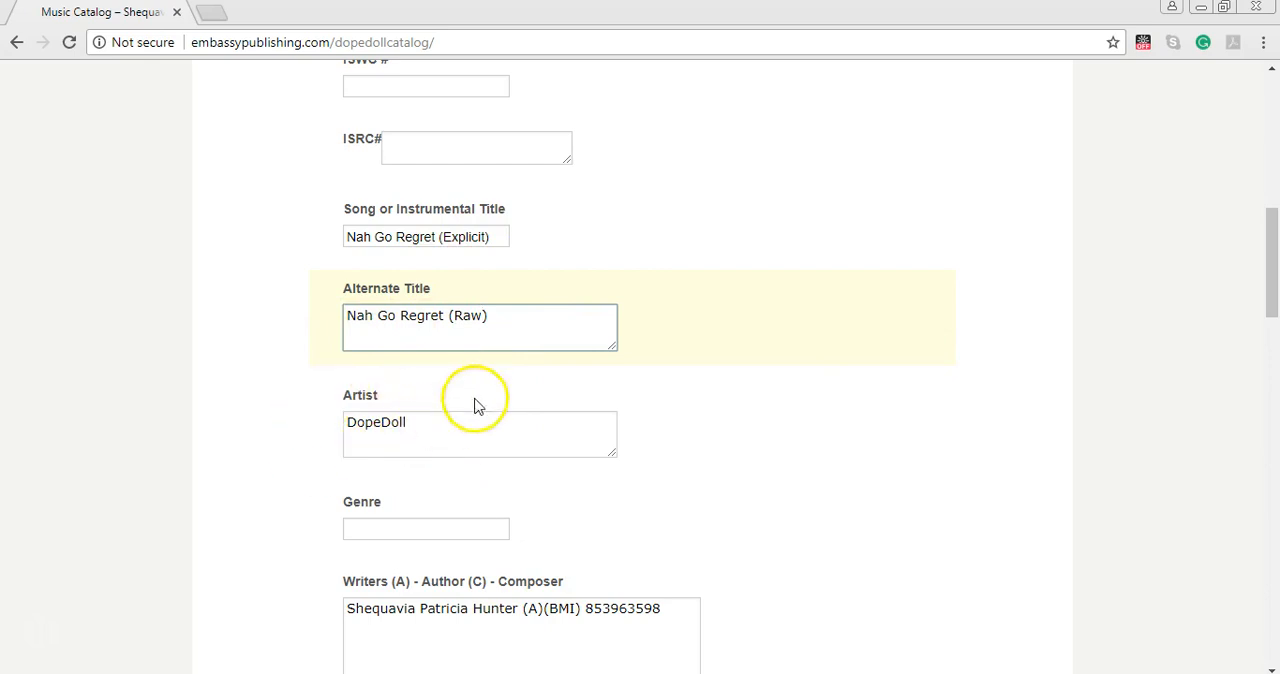
Set the song's genre to Dancehall.
scroll(474, 403, "down", 2)
left_click(405, 340)
type("Dancehall")
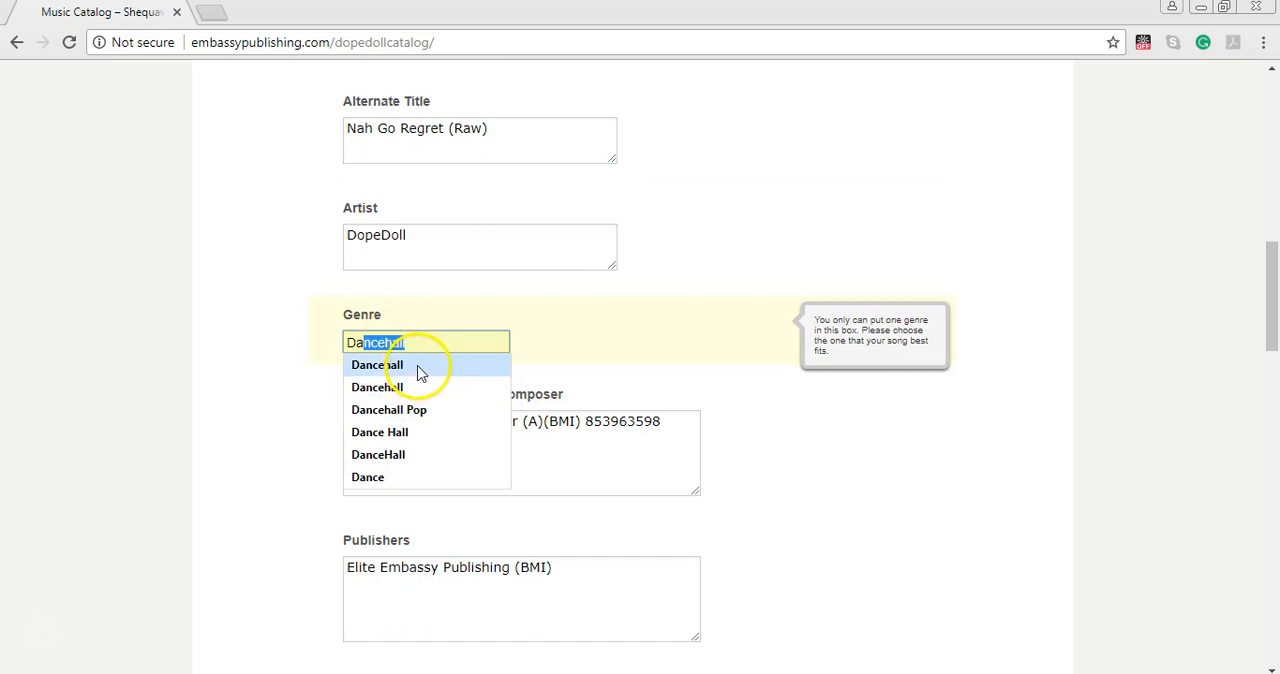
left_click(415, 366)
Start a second line in the Writers field and open the composer's catalog form on embassypublishing.com in a new tab.
left_click(677, 427)
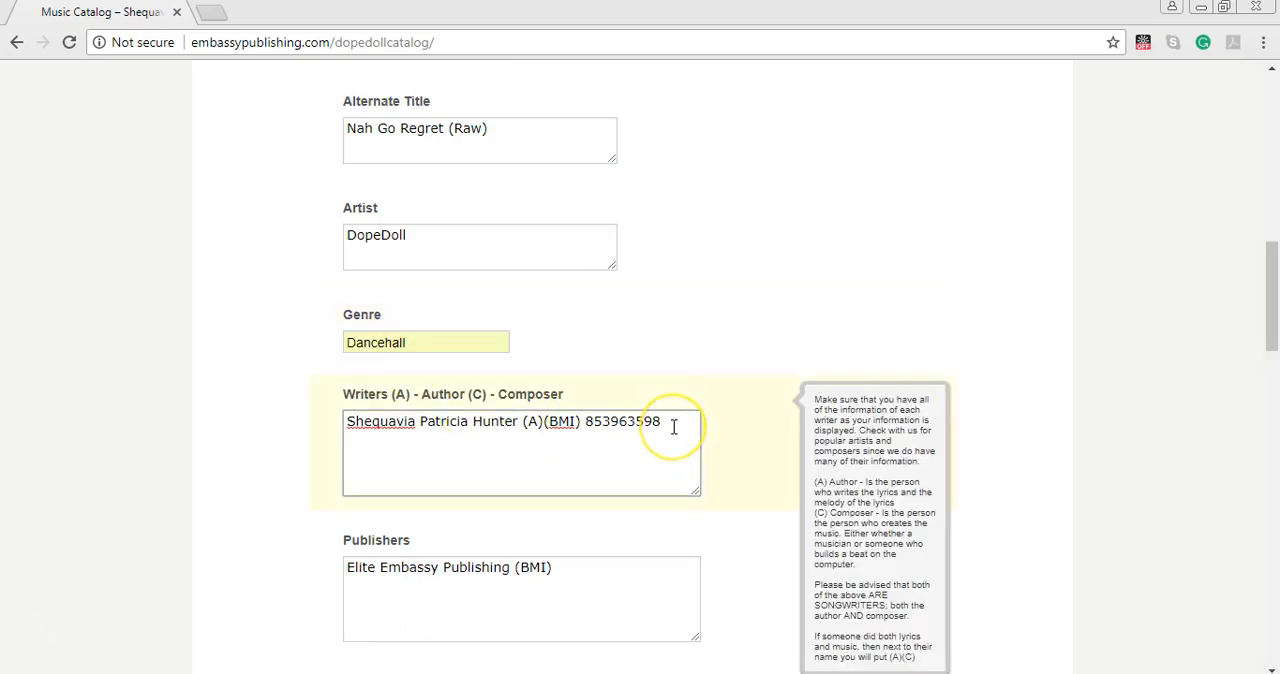
key("Return")
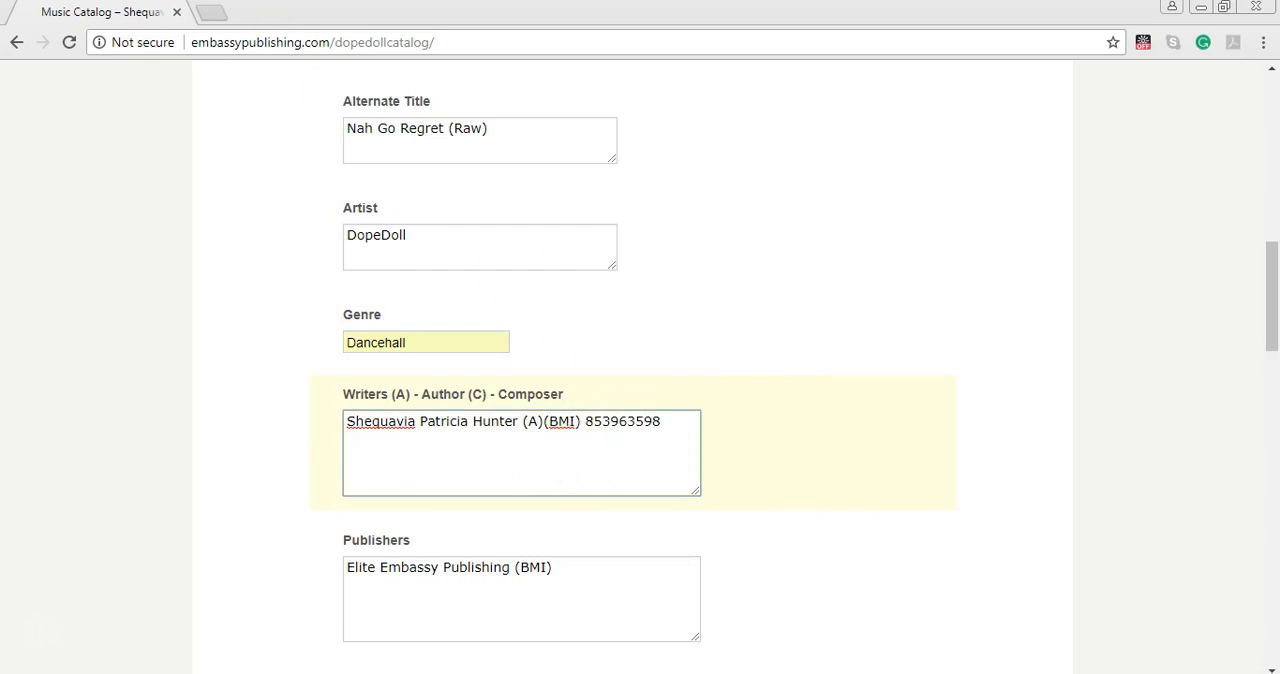
left_click(211, 14)
type("embassypublishing.com")
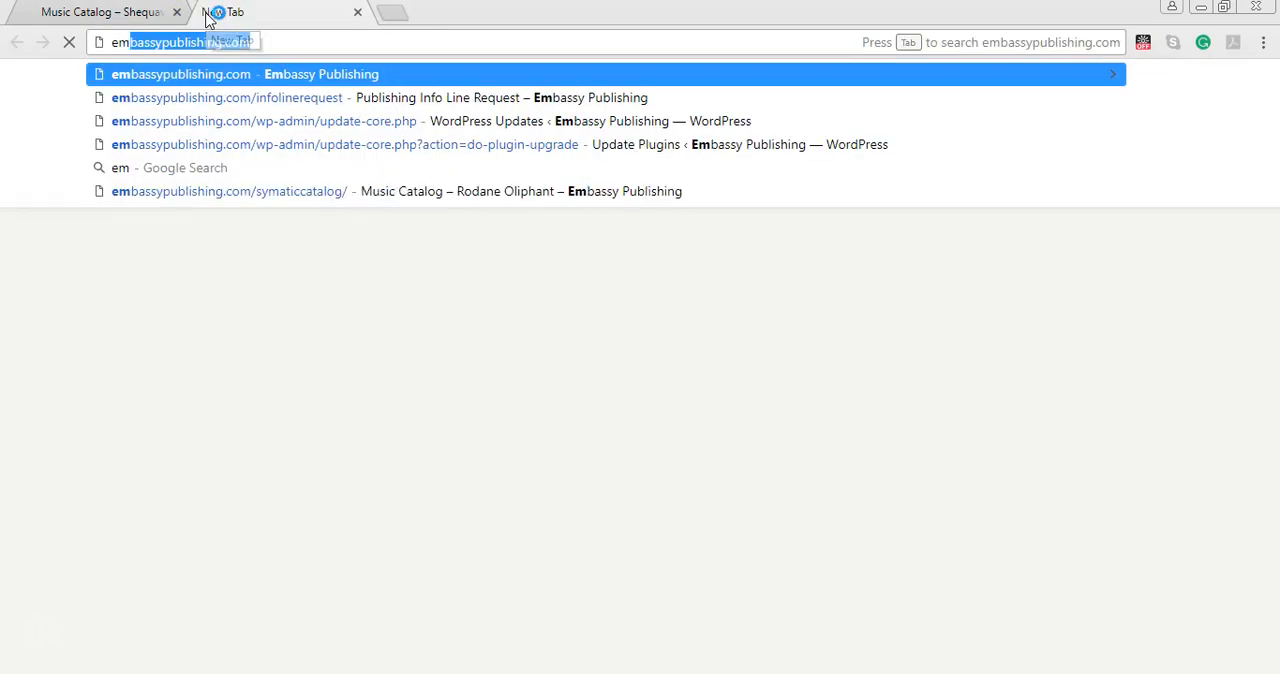
key("Right")
type("/")
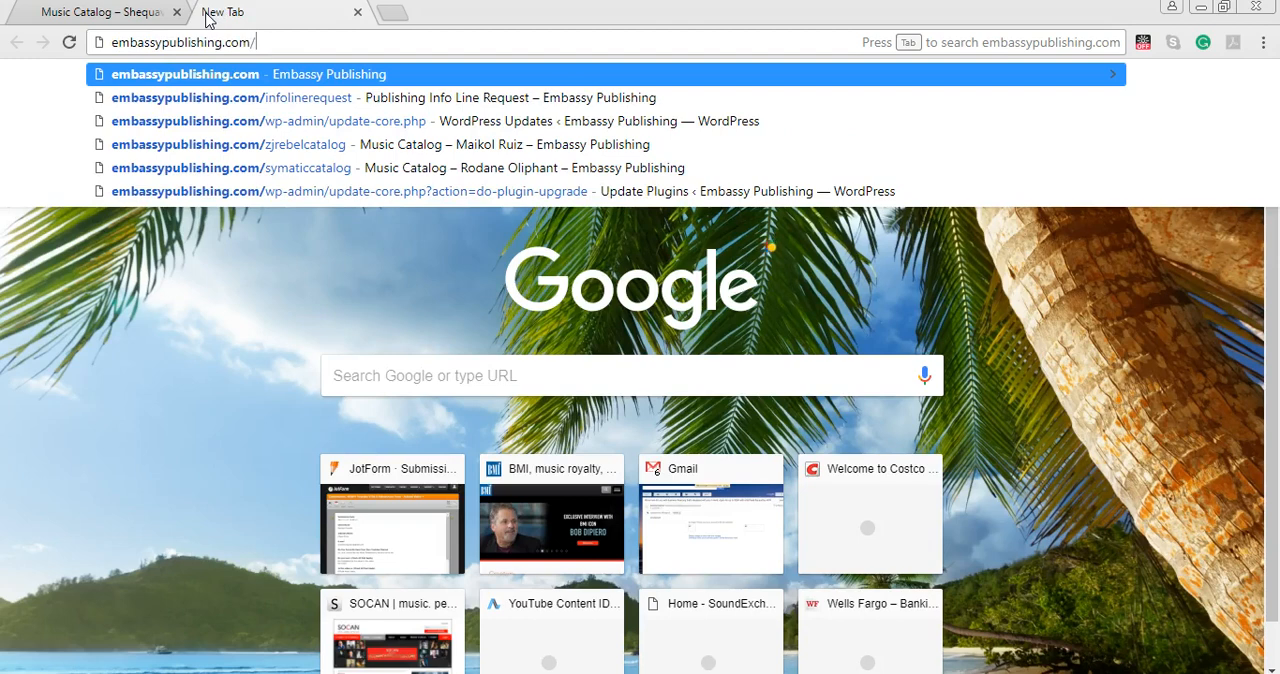
type("j")
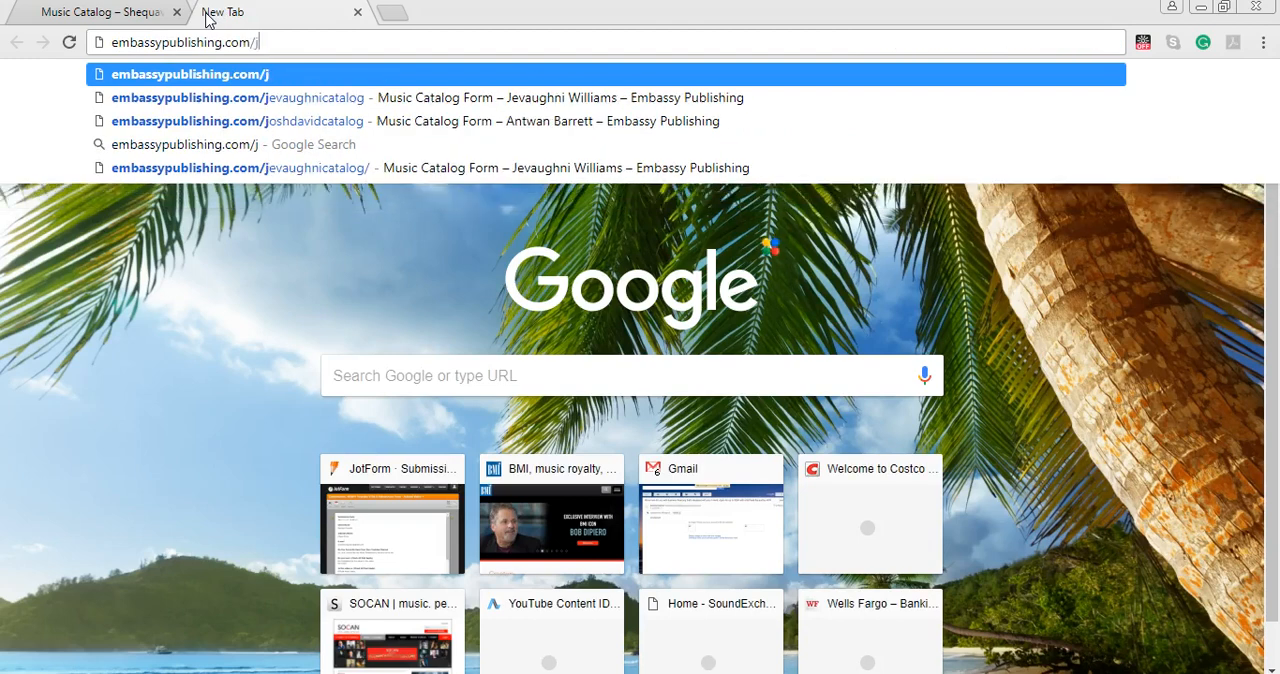
type("evaughnicatalog")
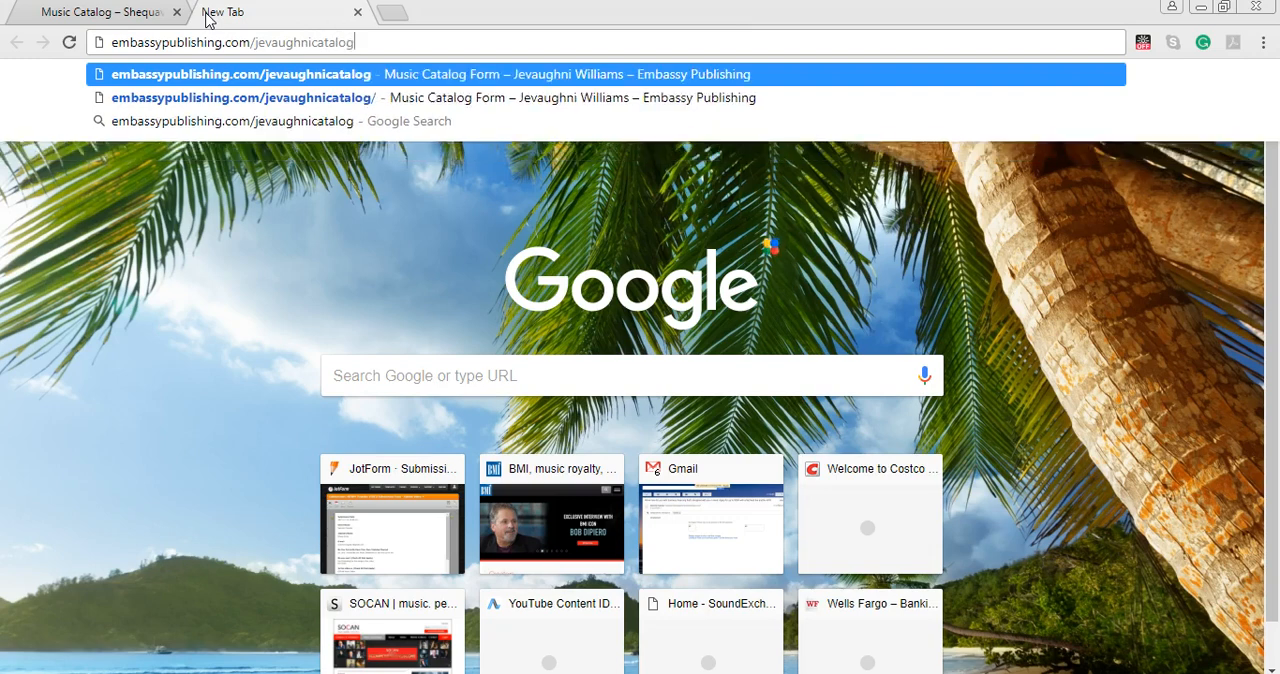
key("Return")
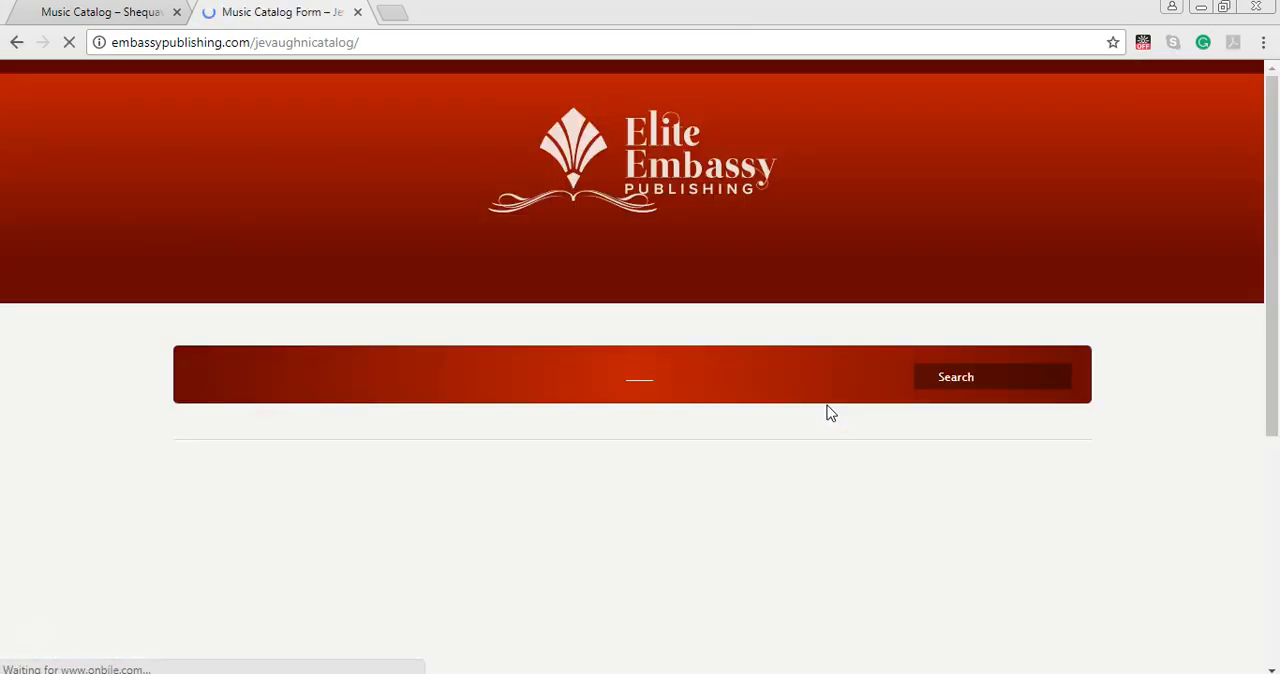
Copy the composer's full writer entry from that catalog form onto the second line of the song form's Writers field.
scroll(852, 470, "down", 5)
scroll(873, 420, "down", 3)
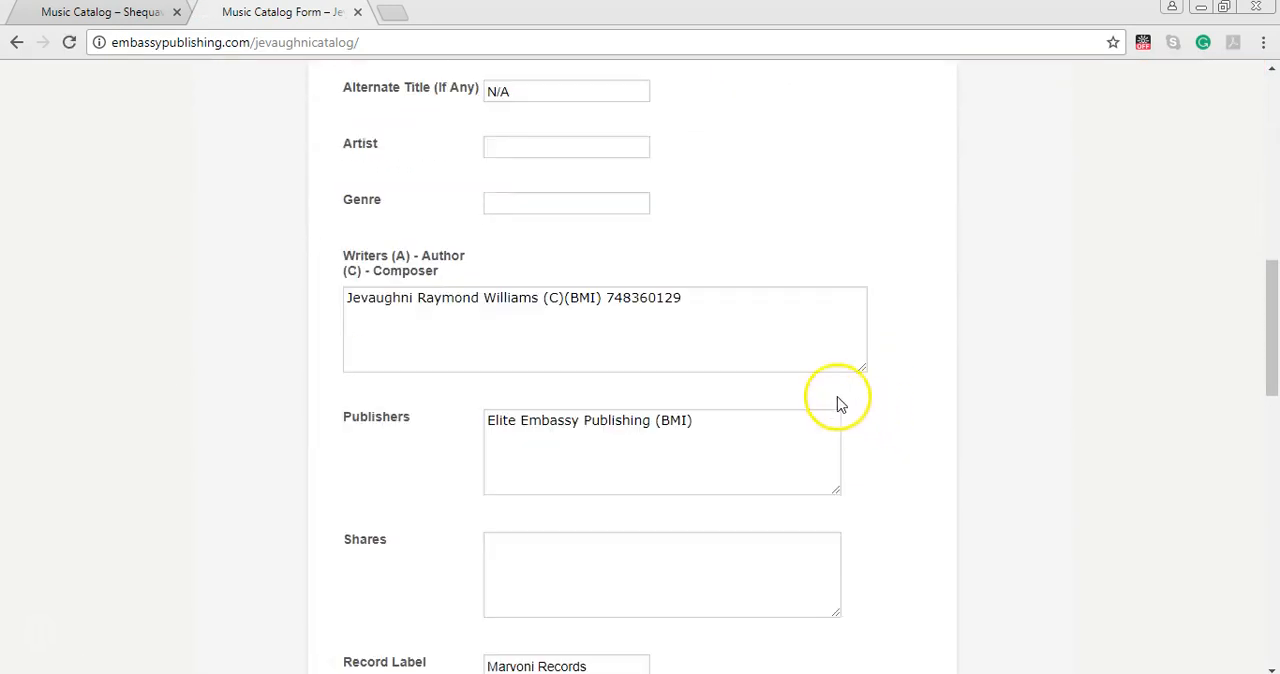
left_click_drag(706, 300, 313, 302)
key("ctrl+c")
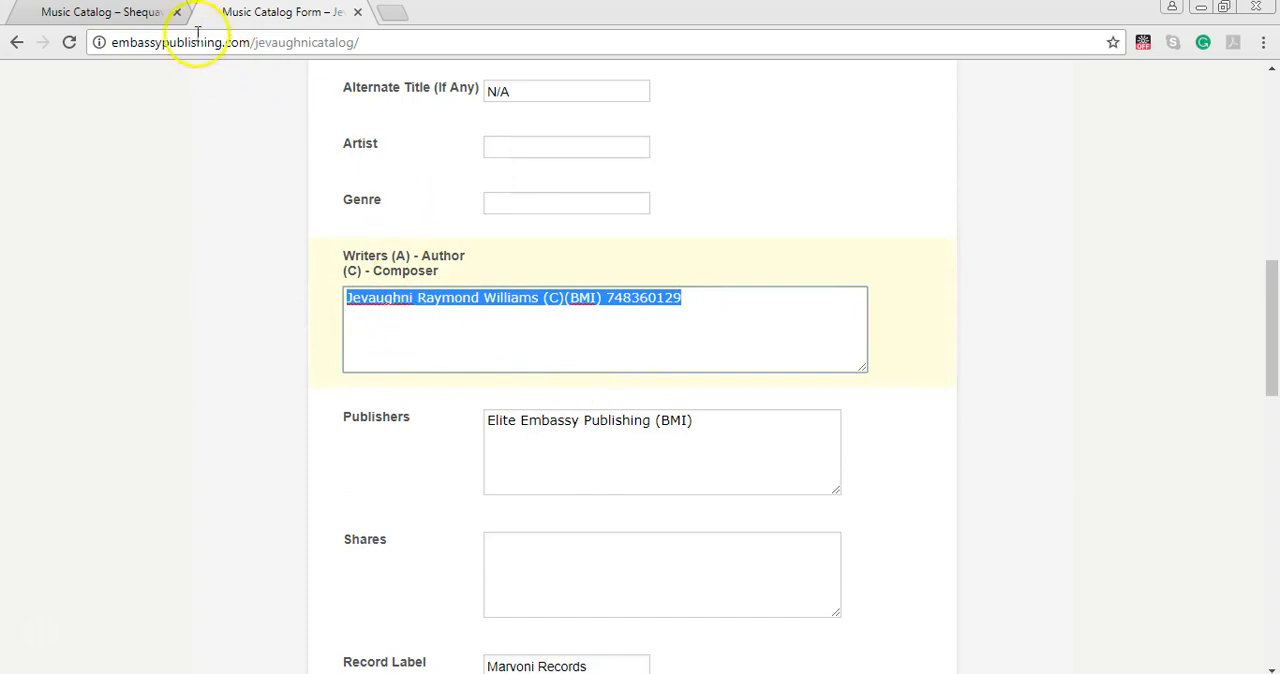
left_click(140, 22)
key("ctrl+v")
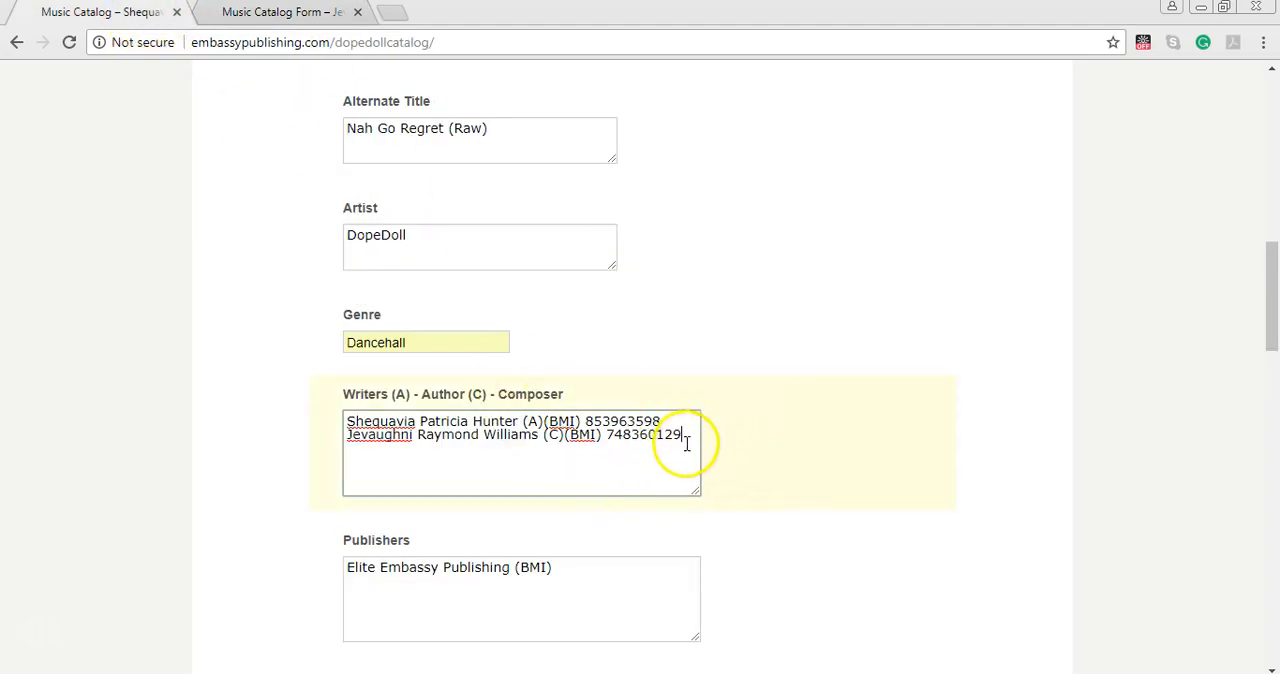
Duplicate "Elite Embassy Publishing (BMI)" on a second line in the Publishers field for the second writer.
mouse_move(642, 568)
left_click_drag(557, 568, 309, 586)
key("ctrl+c")
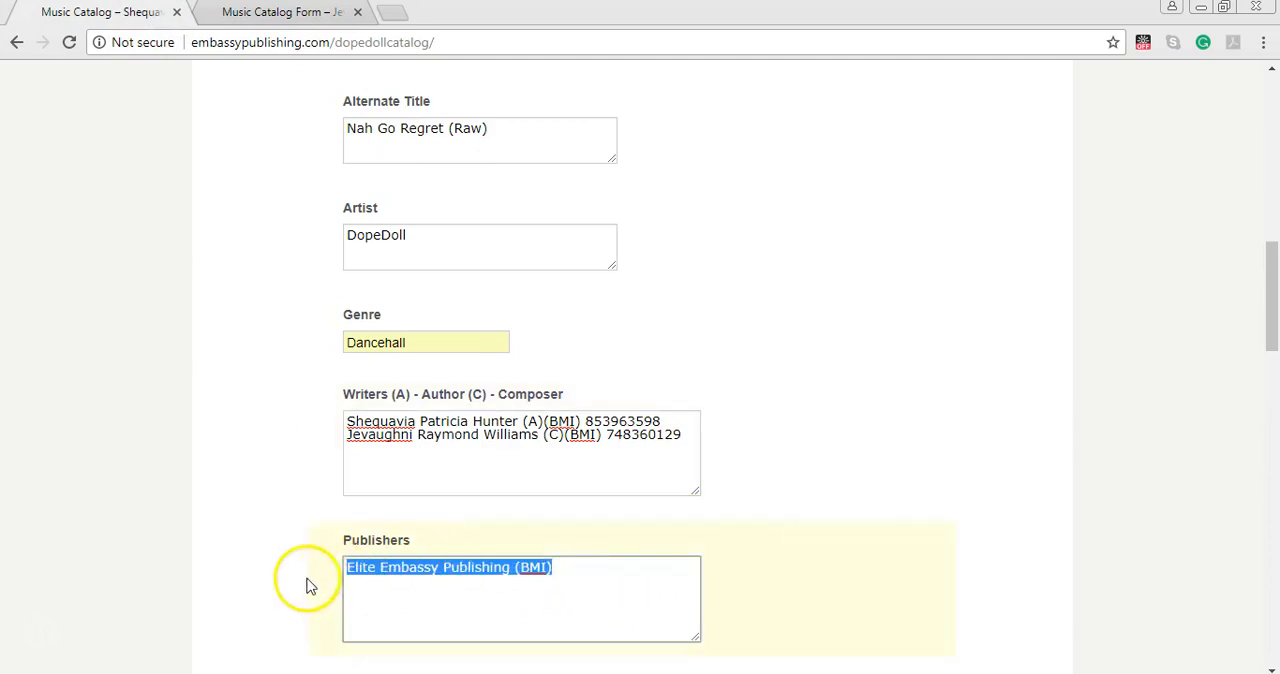
left_click(571, 573)
key("ctrl+v")
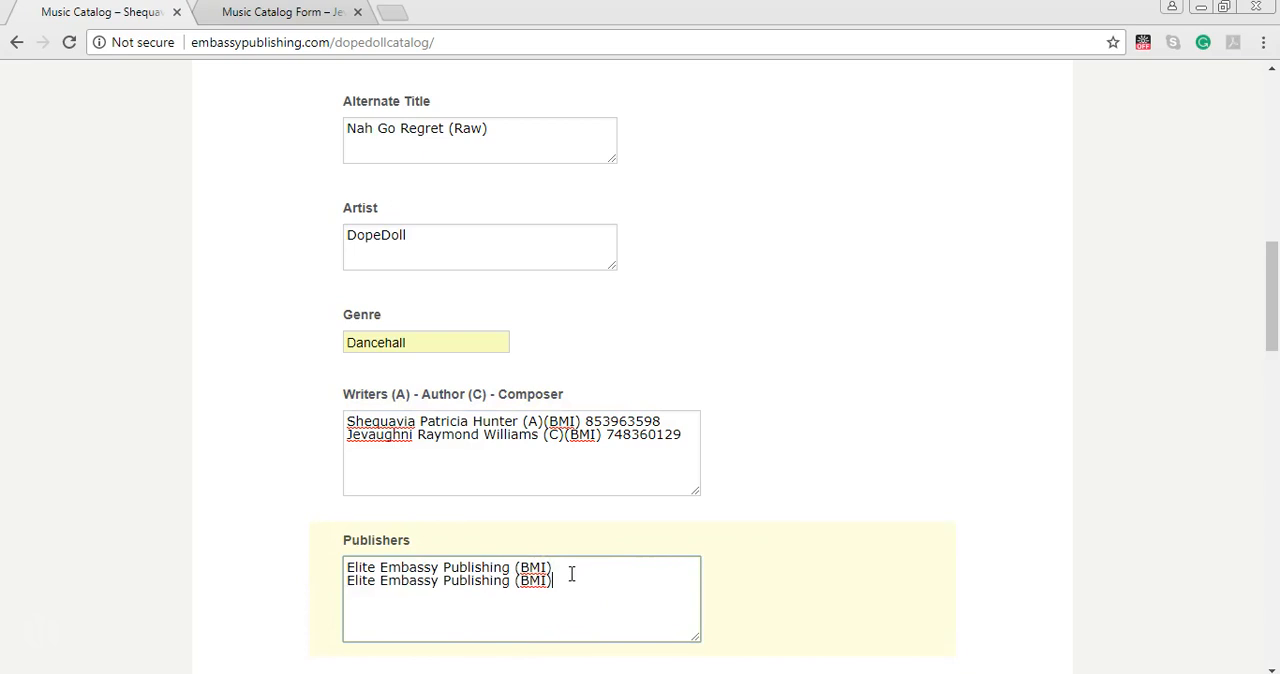
Enter shares of 50 and 50 on separate lines for the two writers.
mouse_move(450, 430)
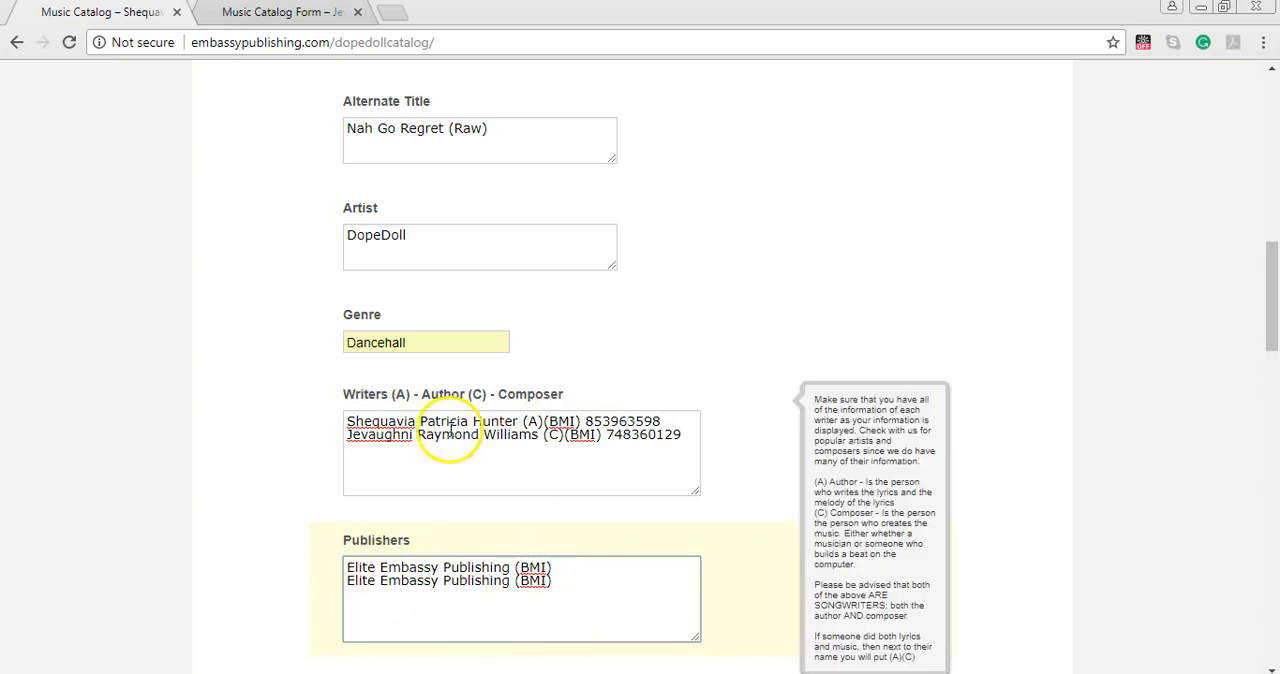
scroll(420, 518, "down", 3)
left_click(390, 438)
type("50")
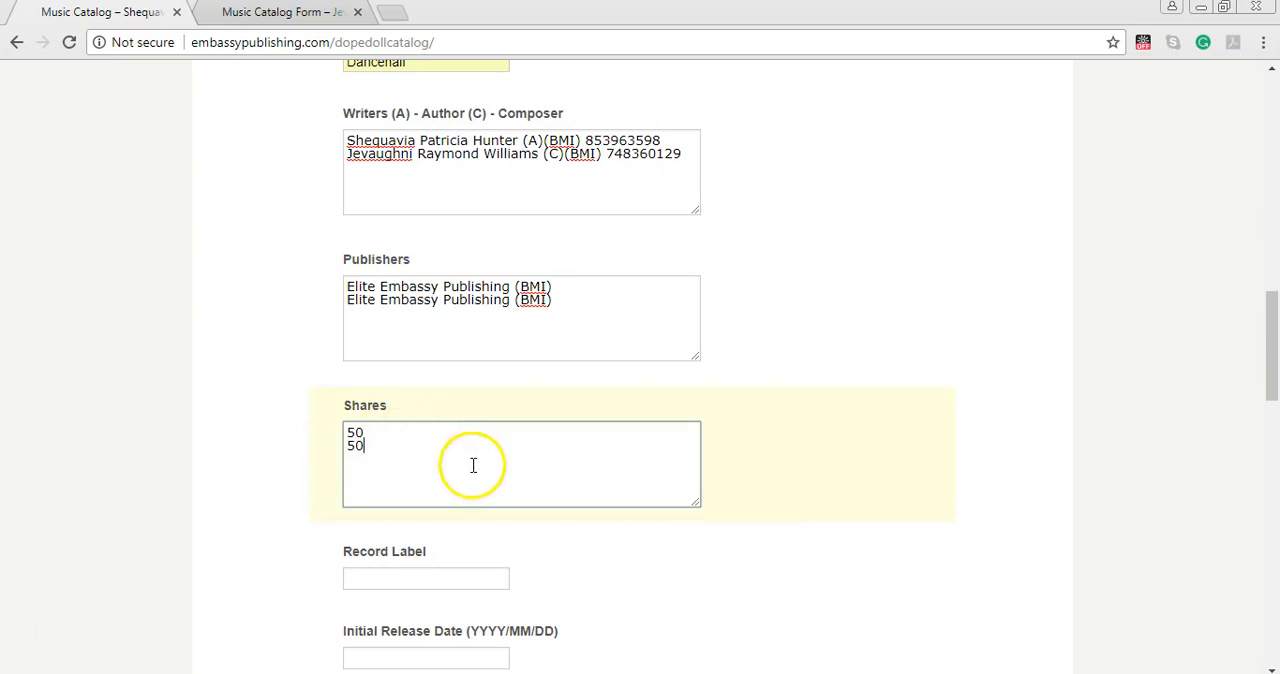
Enter "Area 51 Music / Marvoni Records" as the record label.
left_click(400, 578)
type("Area 51 Music")
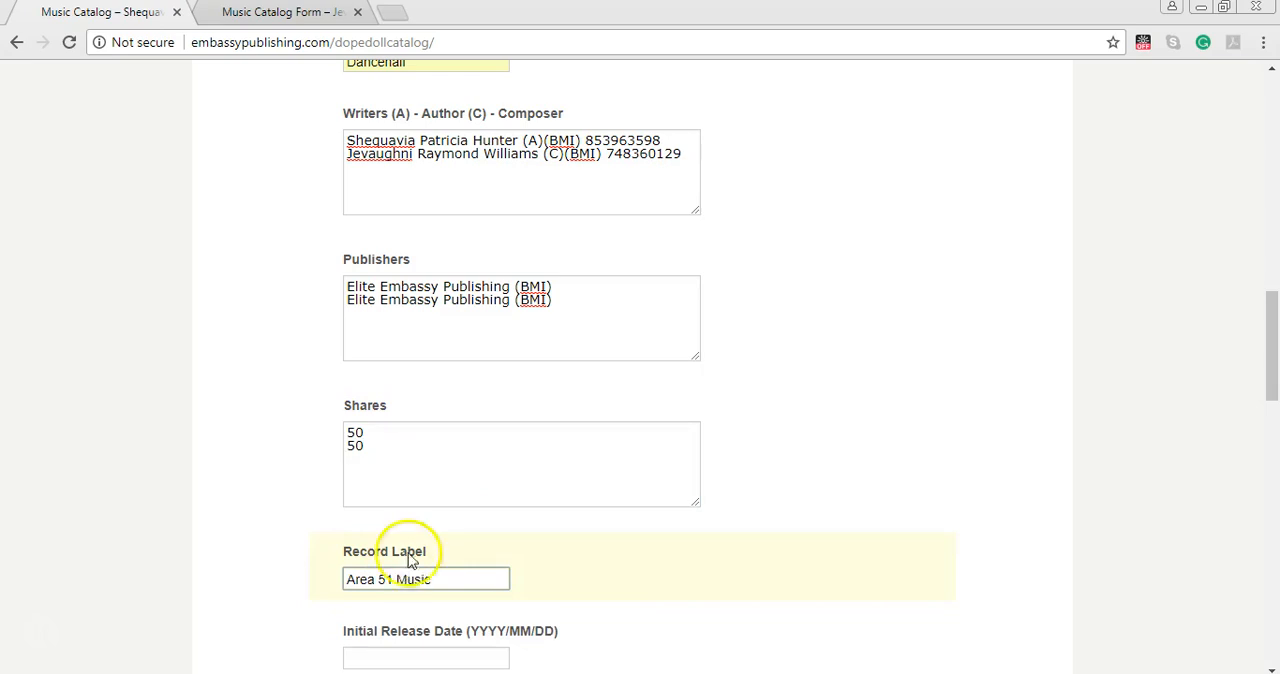
left_click(378, 153)
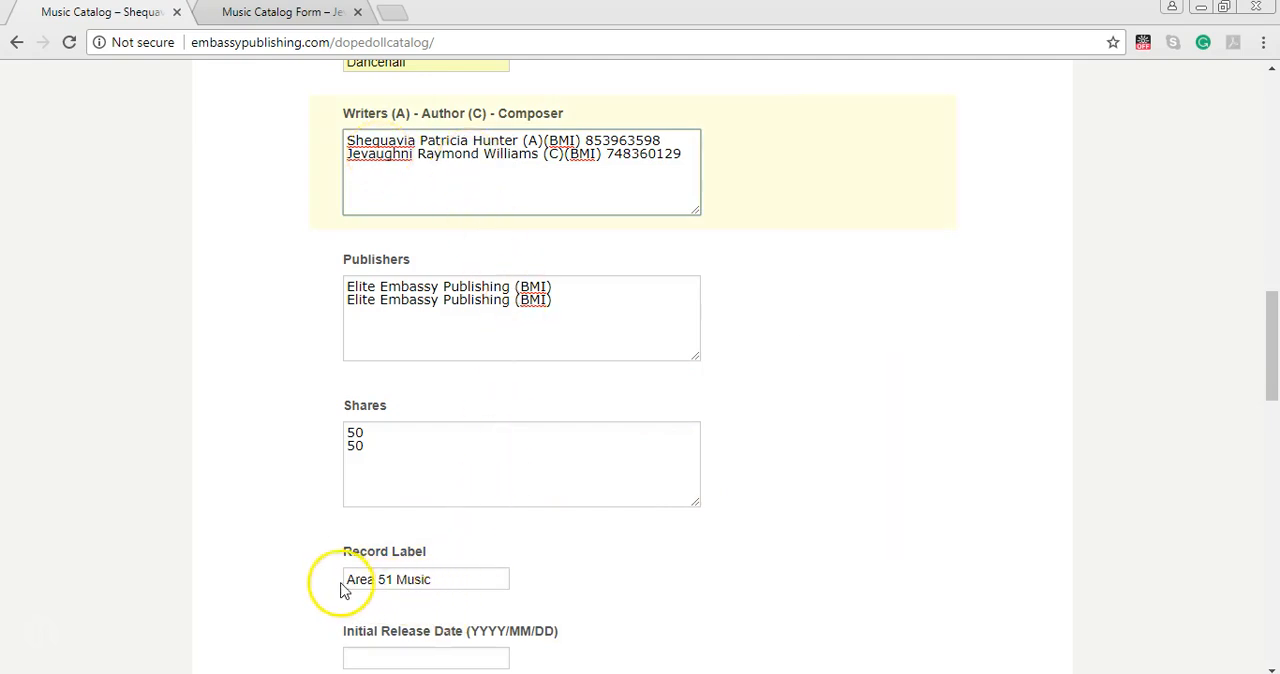
left_click(445, 580)
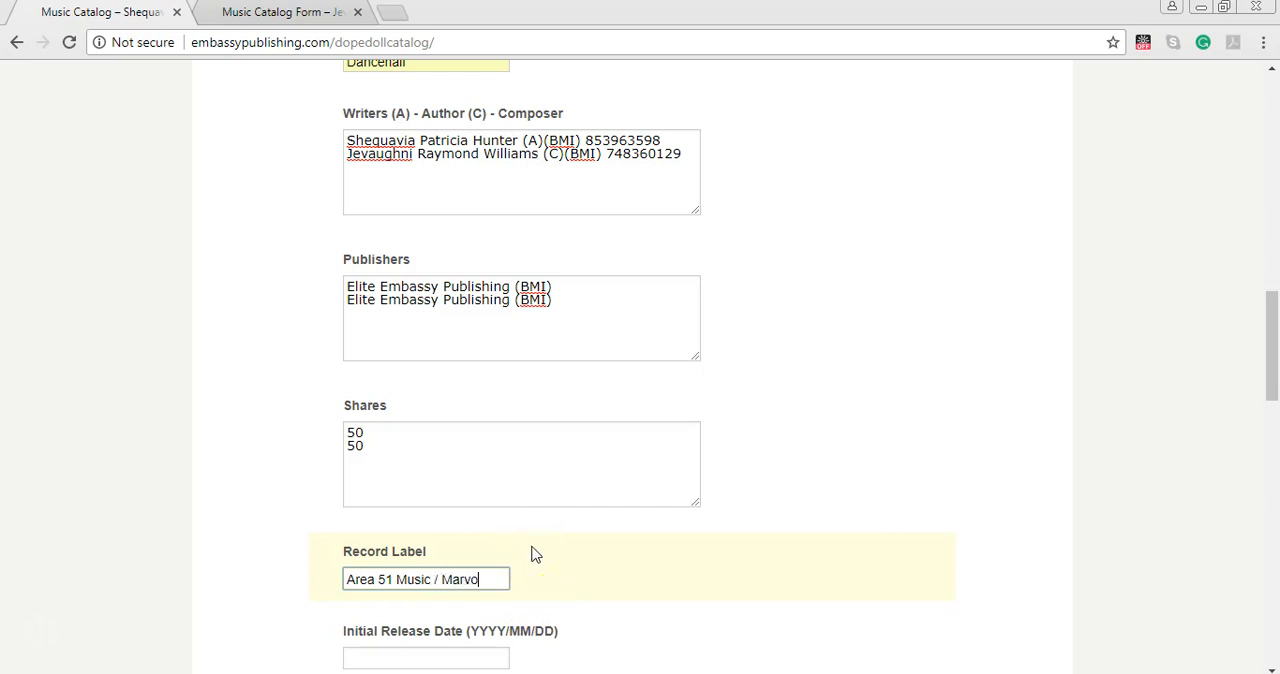
type("Record")
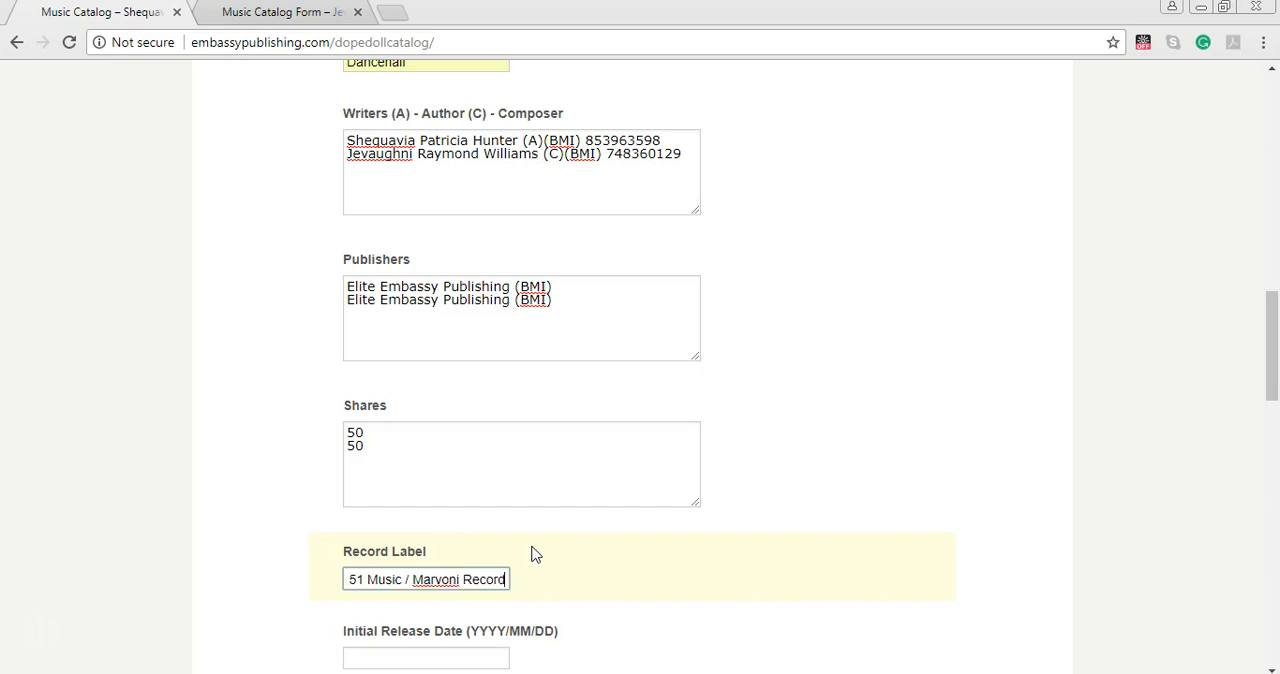
type("s")
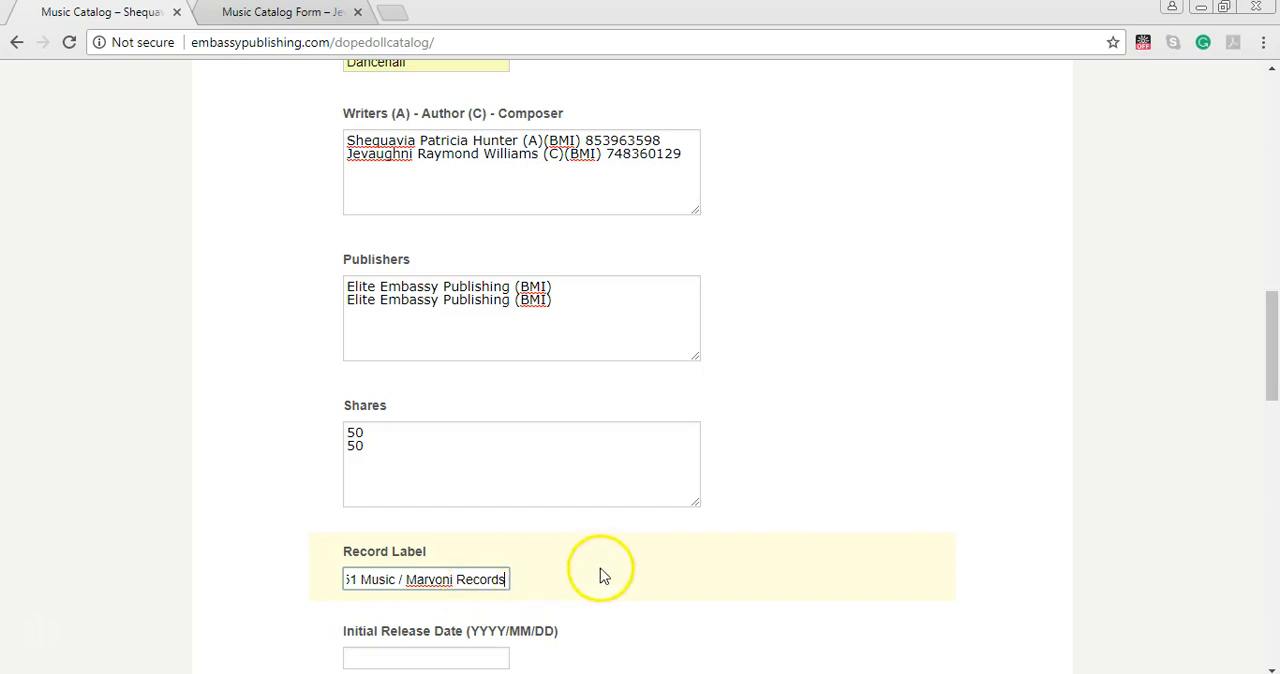
Try "Regret Riddim" as the Instrumental or Riddim Title and clear the field again.
scroll(586, 575, "up", 4)
scroll(583, 577, "up", 1)
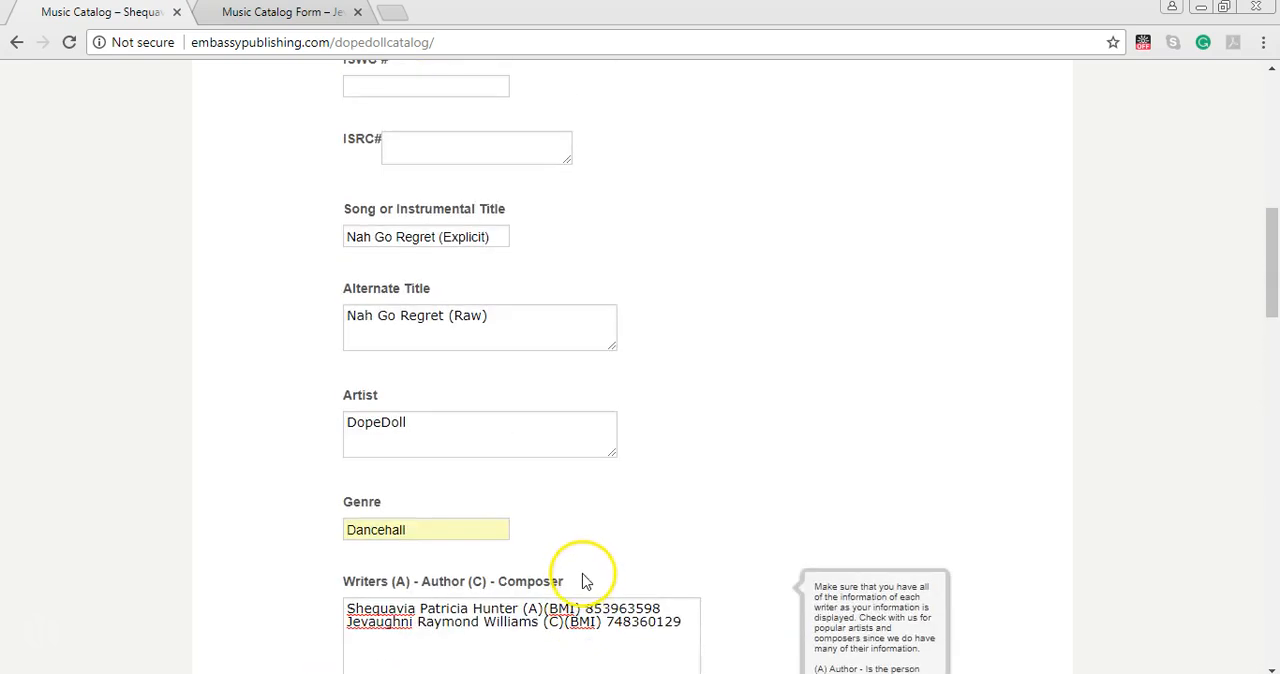
left_click_drag(349, 212, 522, 220)
scroll(529, 453, "down", 2)
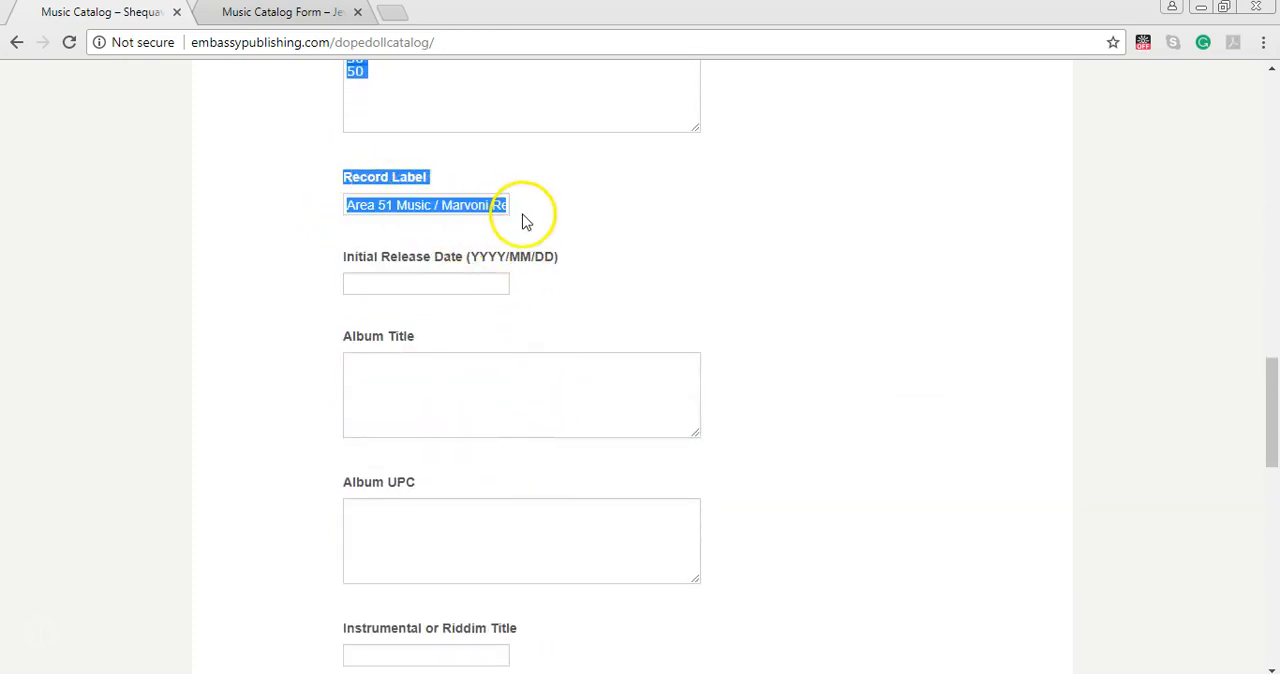
scroll(714, 343, "down", 5)
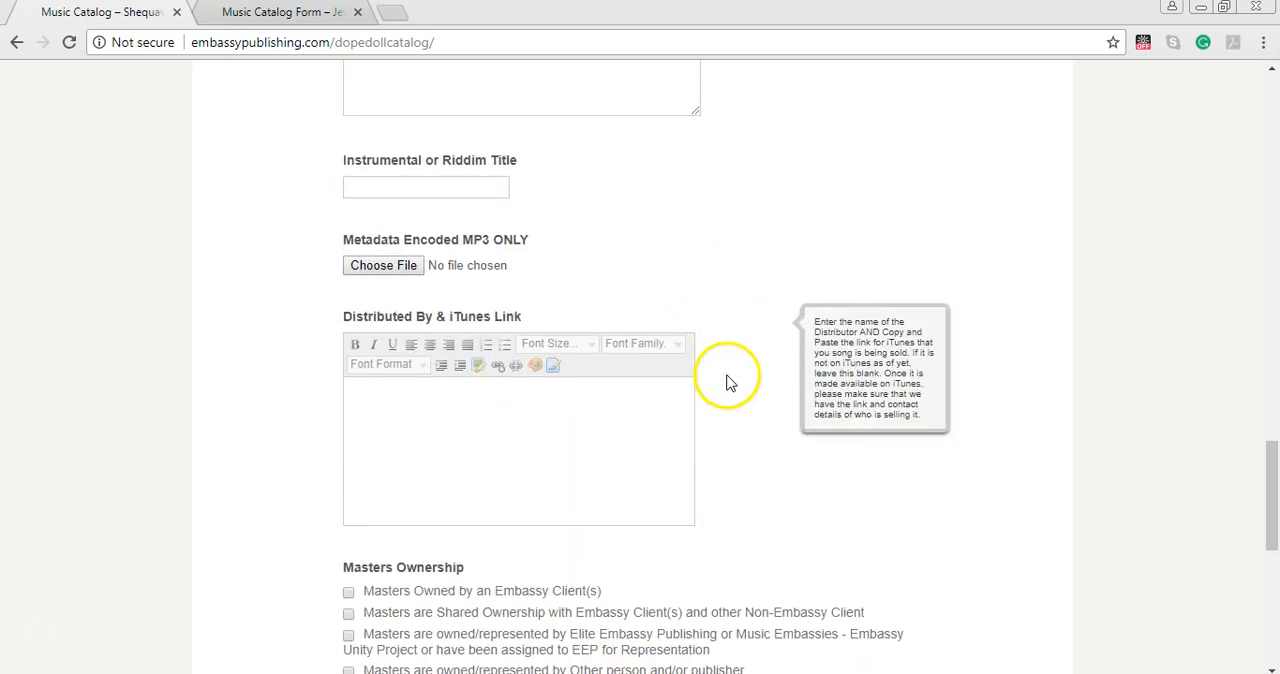
left_click(462, 185)
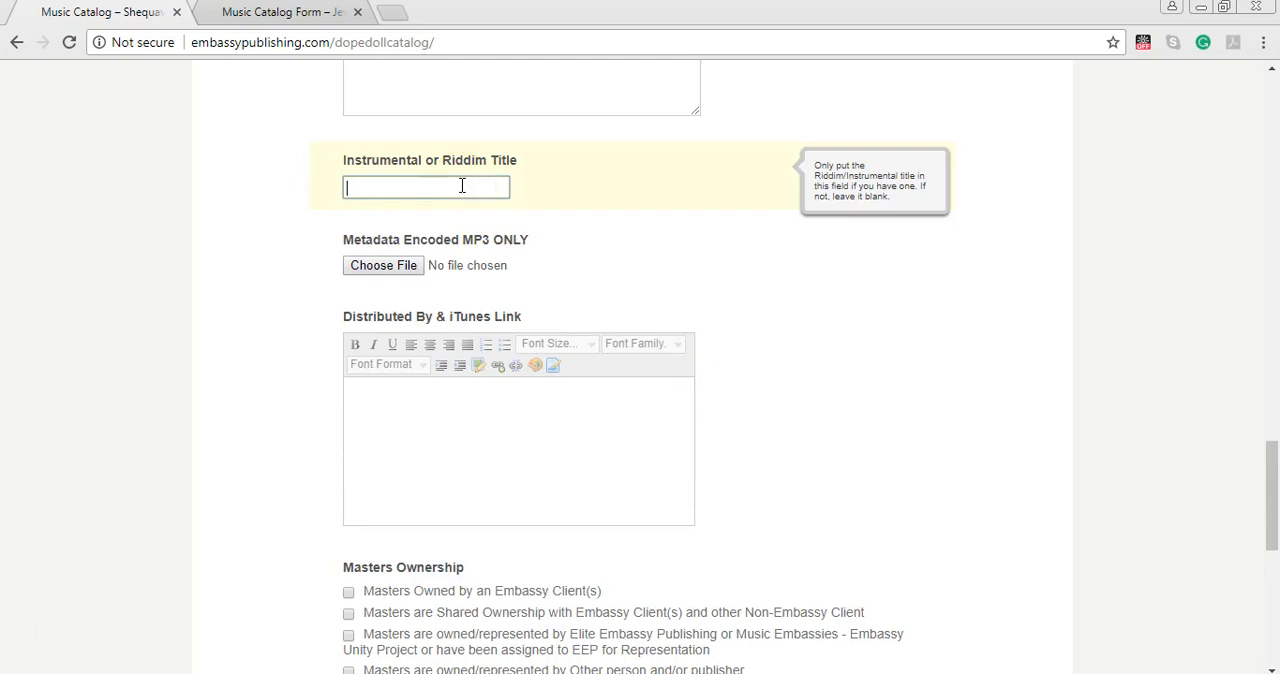
type("Regret Ri")
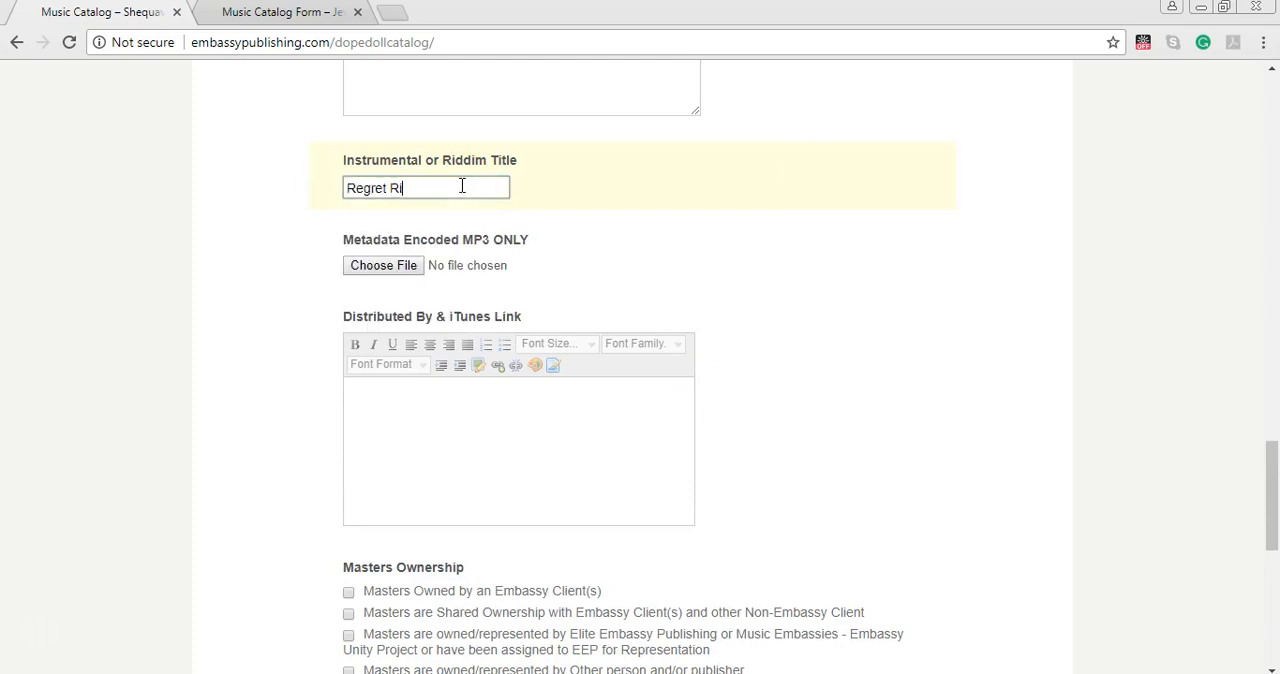
type("ddim")
mouse_move(418, 208)
left_click_drag(390, 190, 475, 189)
type("Instrumental")
left_click_drag(485, 187, 343, 206)
key("BackSpace")
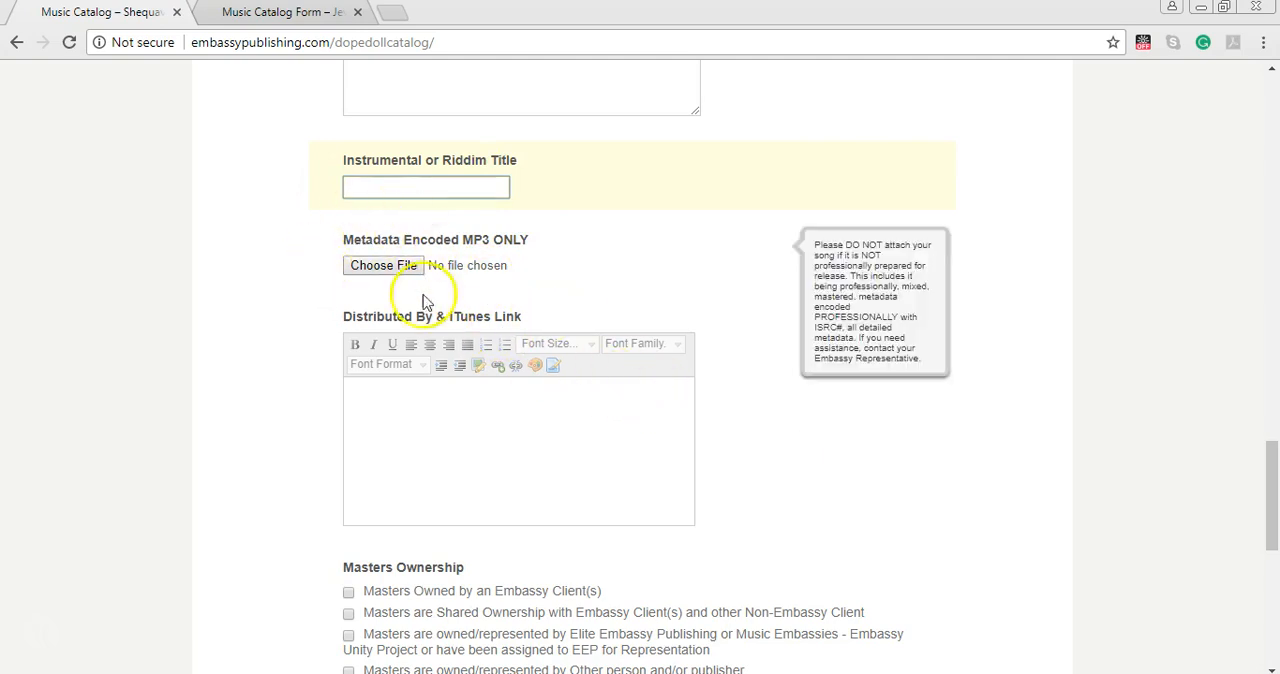
Mark the masters ownership as "Masters Owned by an Embassy Client(s)".
scroll(543, 400, "down", 2)
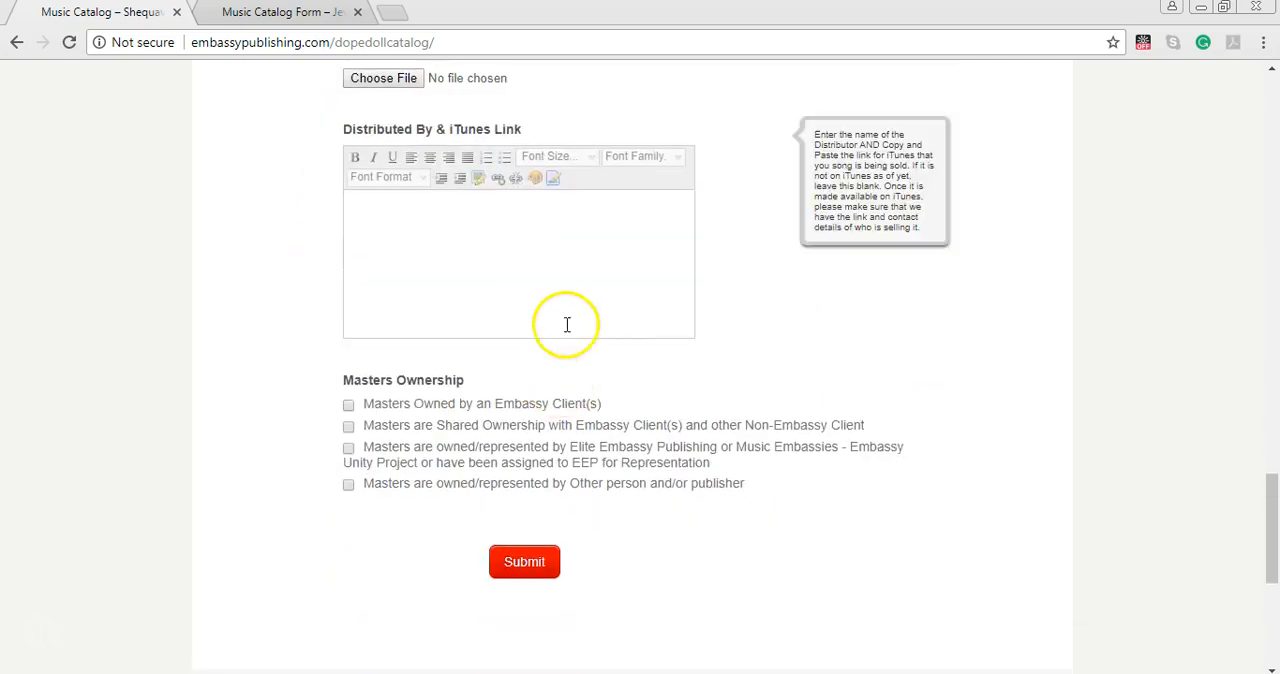
left_click(348, 406)
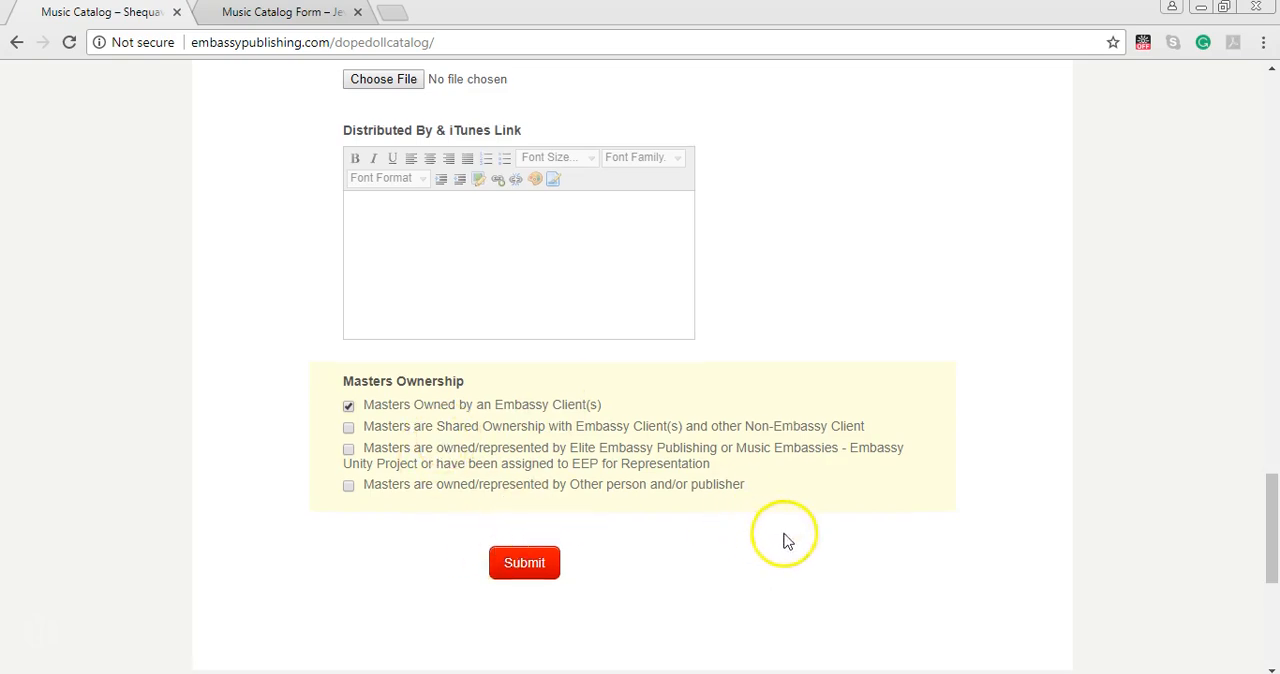
Replace the second publisher line, "Elite Embassy Publishing (BMI)", with "Unknown".
scroll(795, 535, "up", 10)
scroll(810, 513, "up", 8)
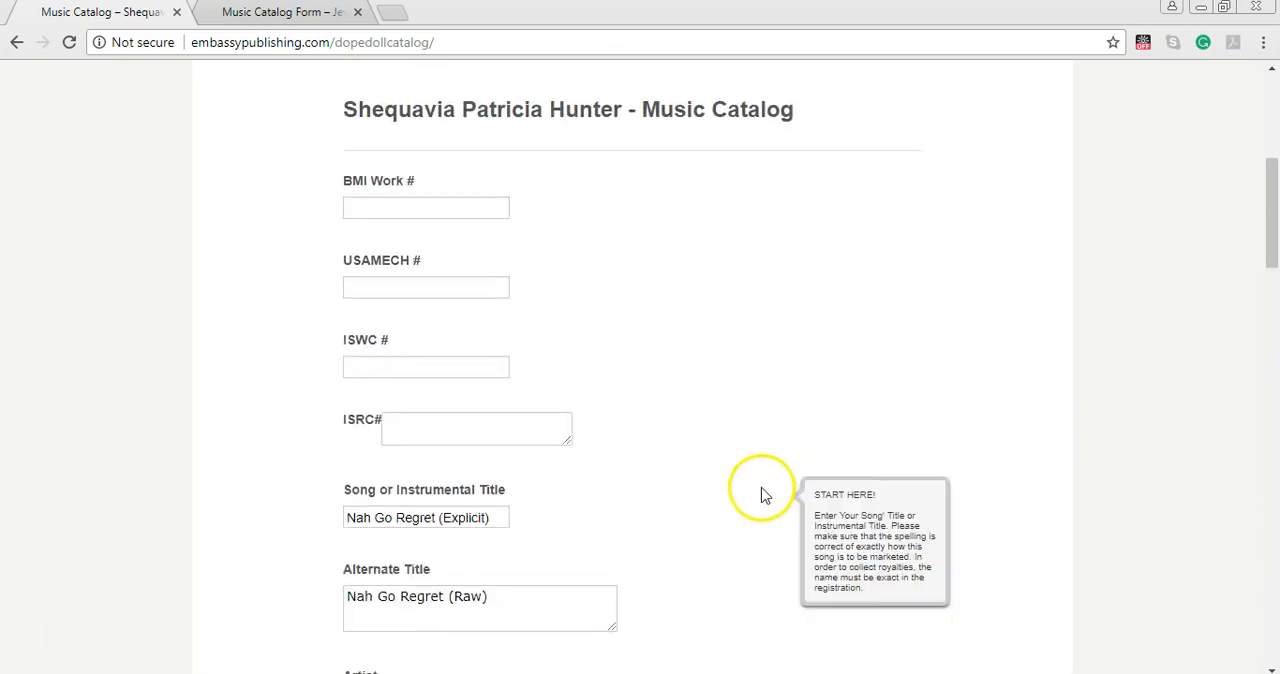
scroll(400, 495, "down", 2)
scroll(390, 486, "down", 2)
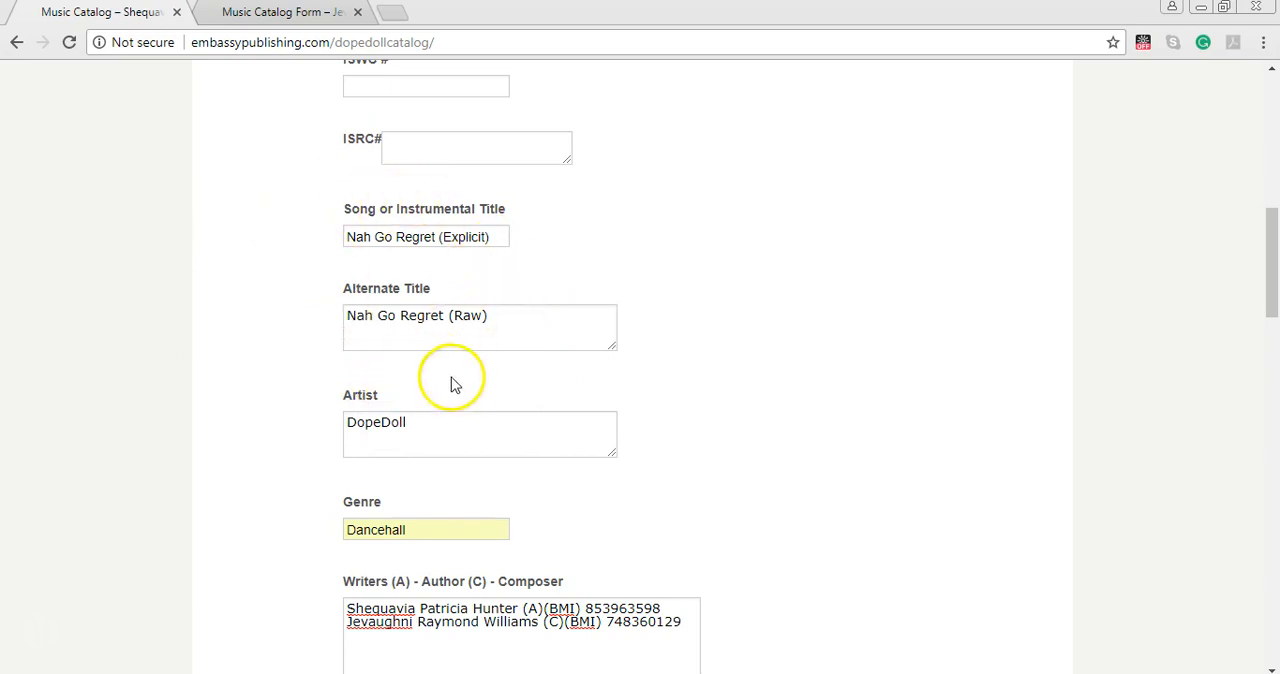
scroll(511, 397, "down", 5)
scroll(568, 400, "down", 8)
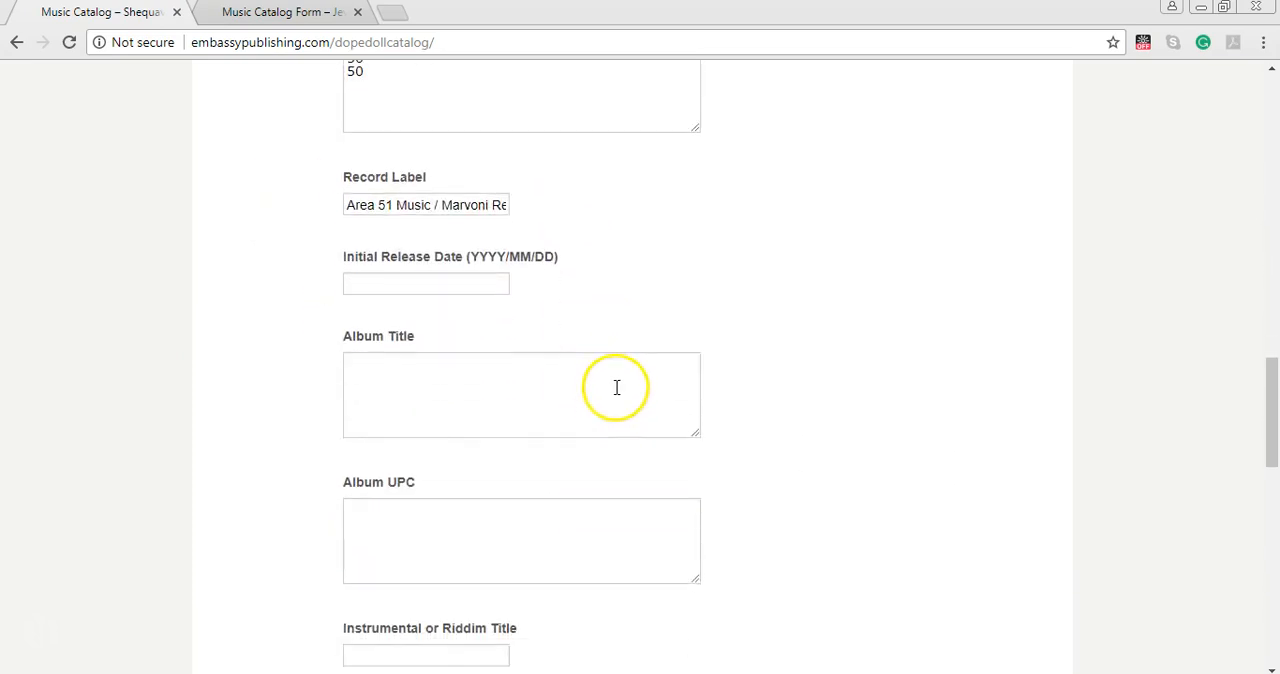
scroll(617, 371, "up", 7)
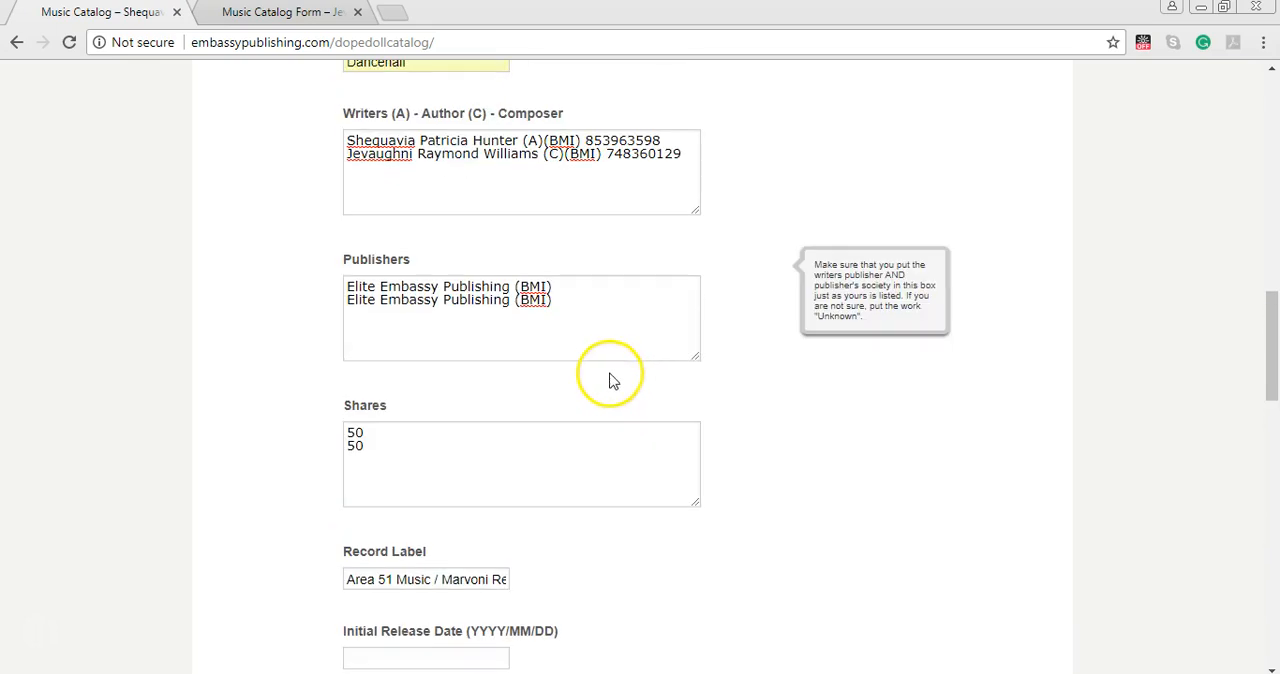
left_click_drag(571, 303, 320, 309)
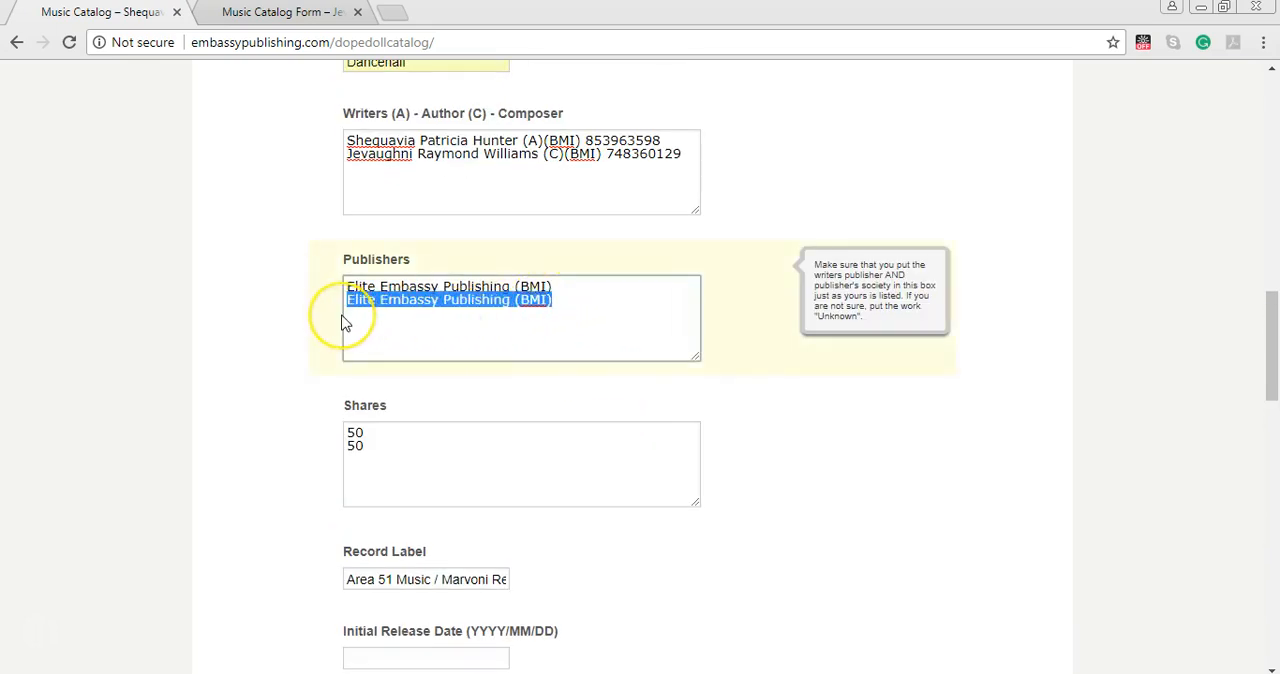
key("BackSpace")
type("Unk")
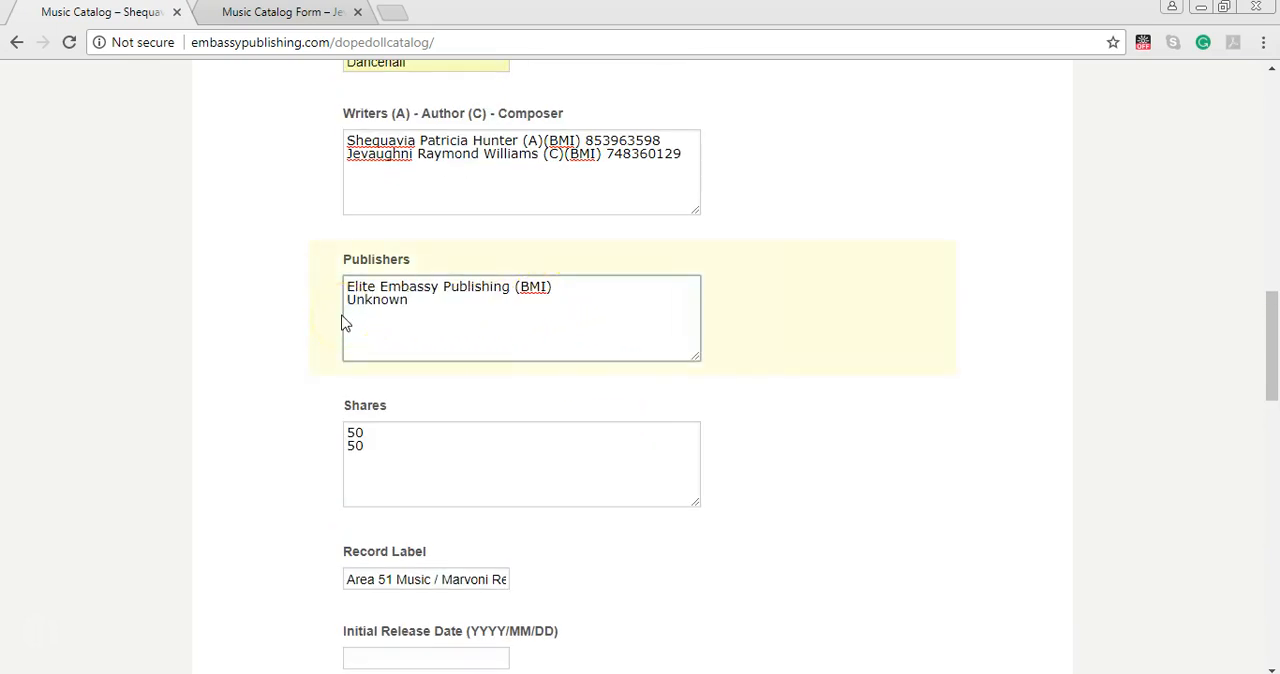
type("nown")
Review the completed song form, checking the titles, writers, publishers, shares and label against the field guidance.
scroll(680, 440, "up", 3)
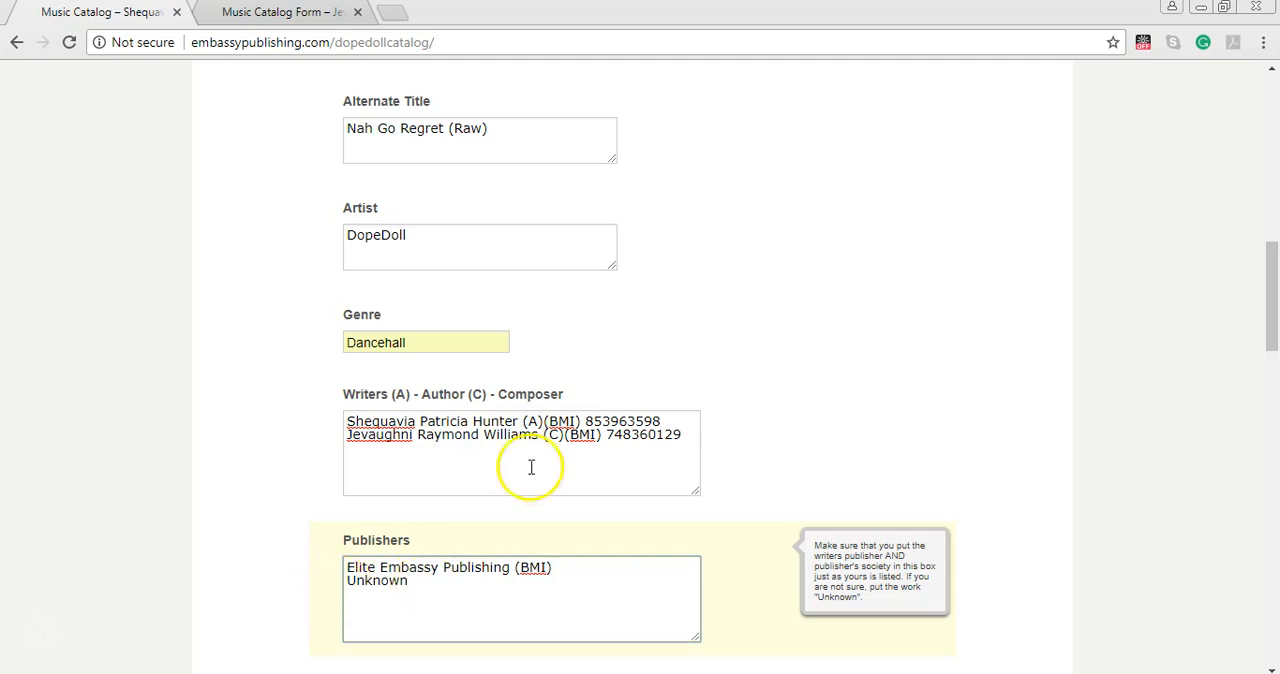
mouse_move(672, 427)
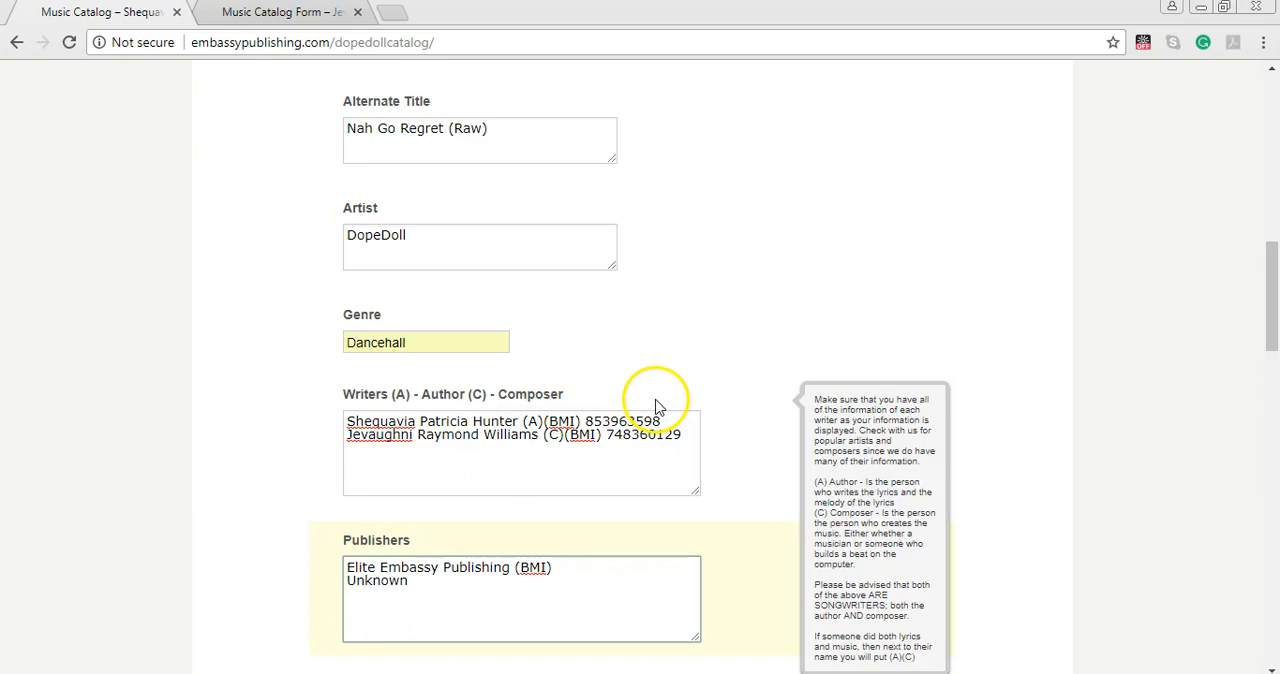
mouse_move(405, 596)
scroll(671, 471, "up", 4)
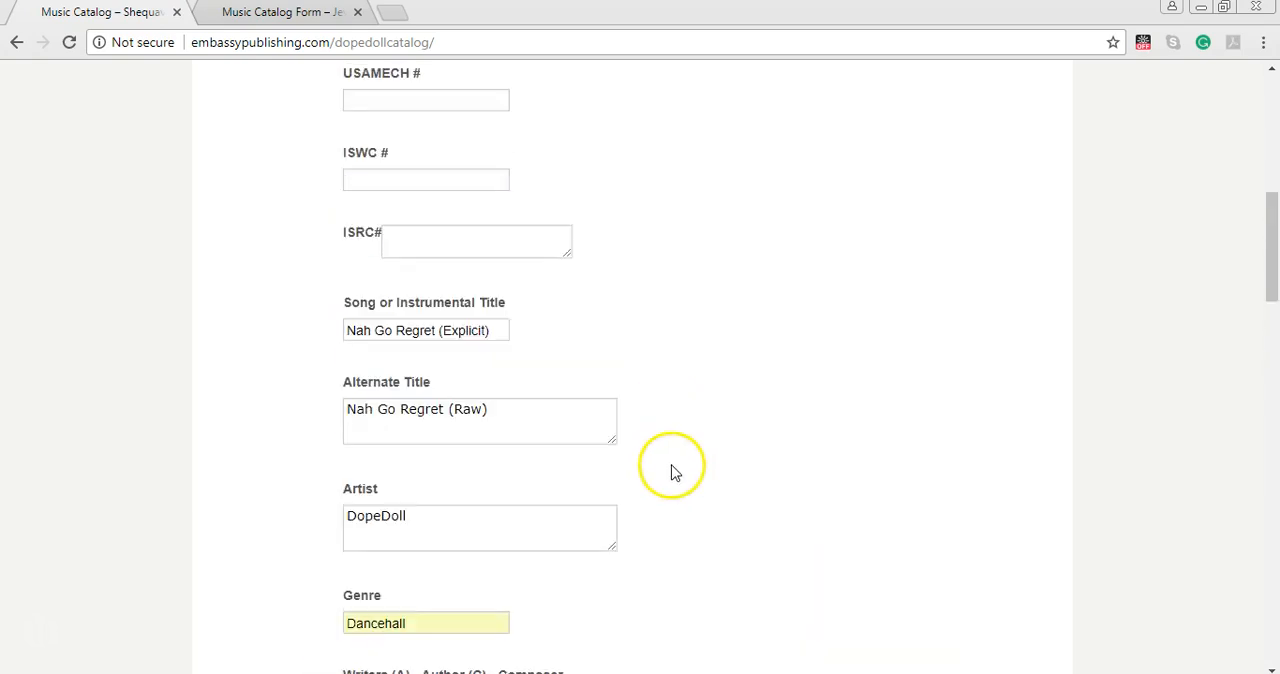
scroll(706, 492, "down", 10)
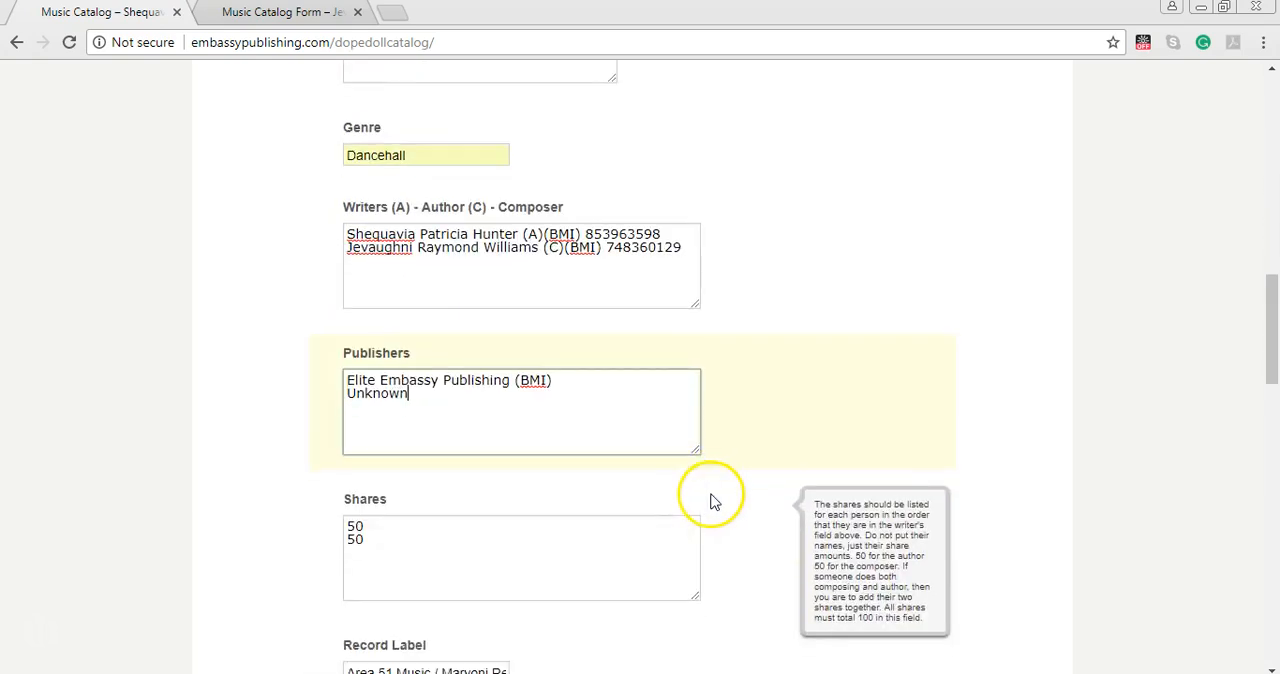
scroll(716, 503, "up", 4)
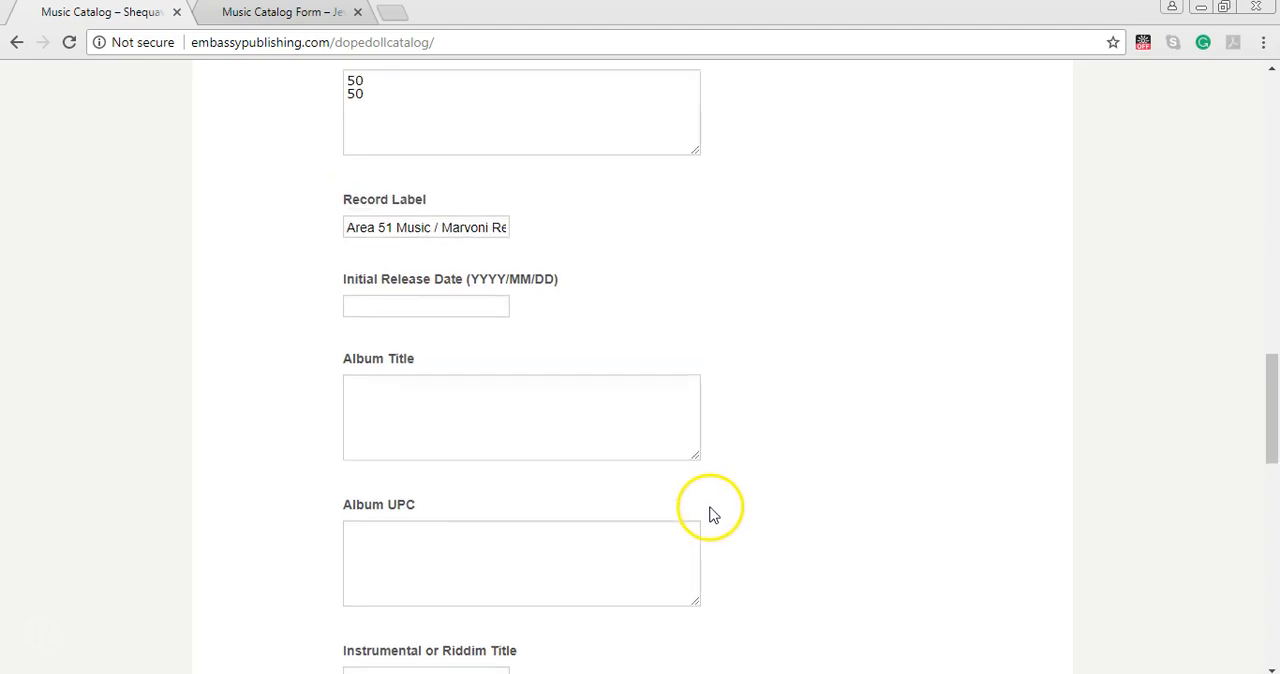
mouse_move(466, 163)
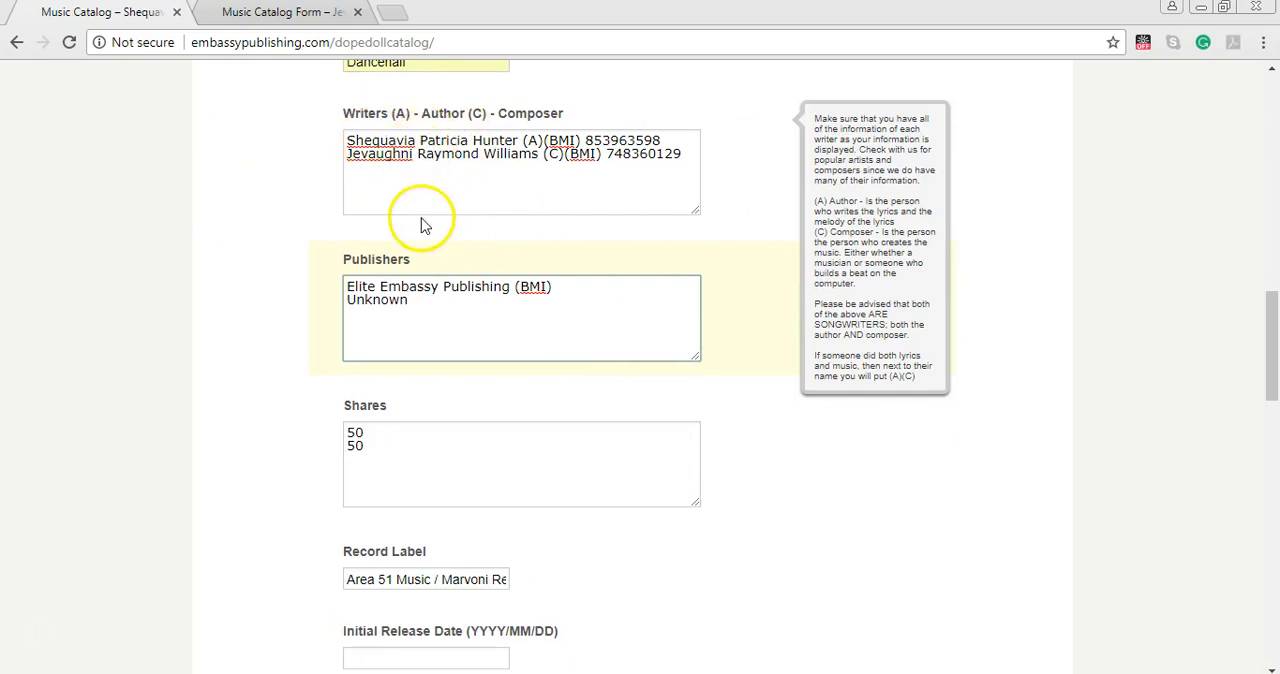
mouse_move(409, 463)
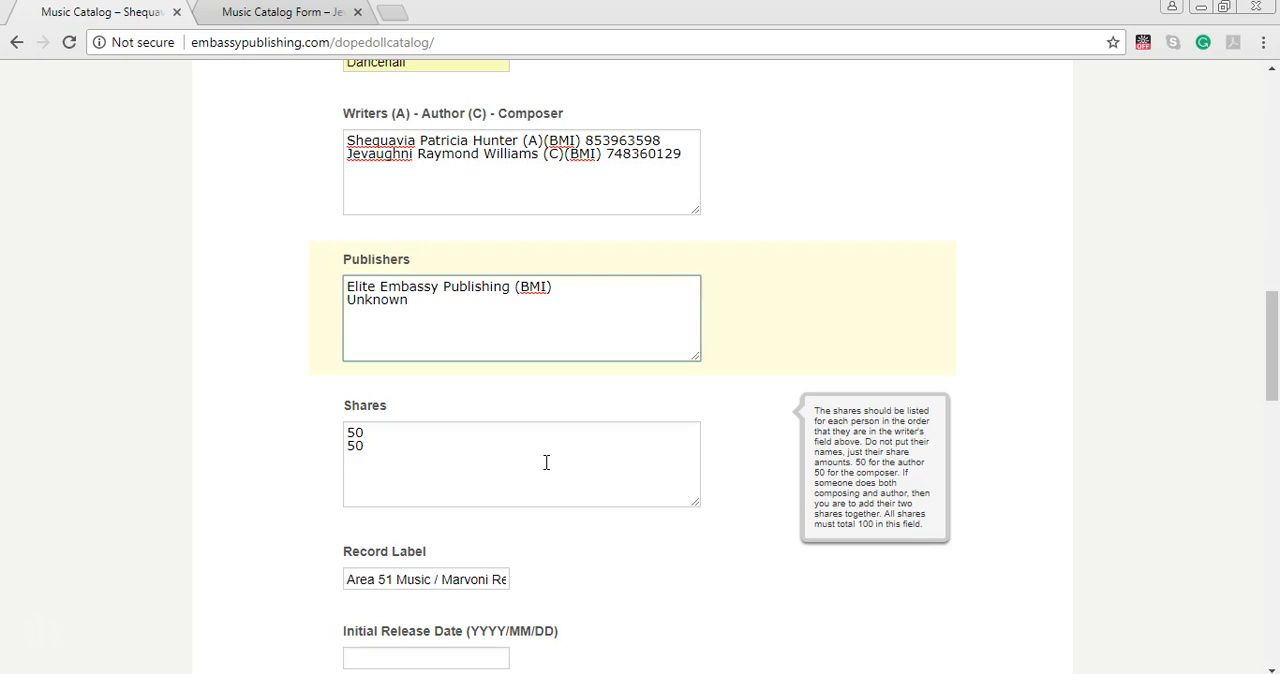
scroll(651, 521, "up", 6)
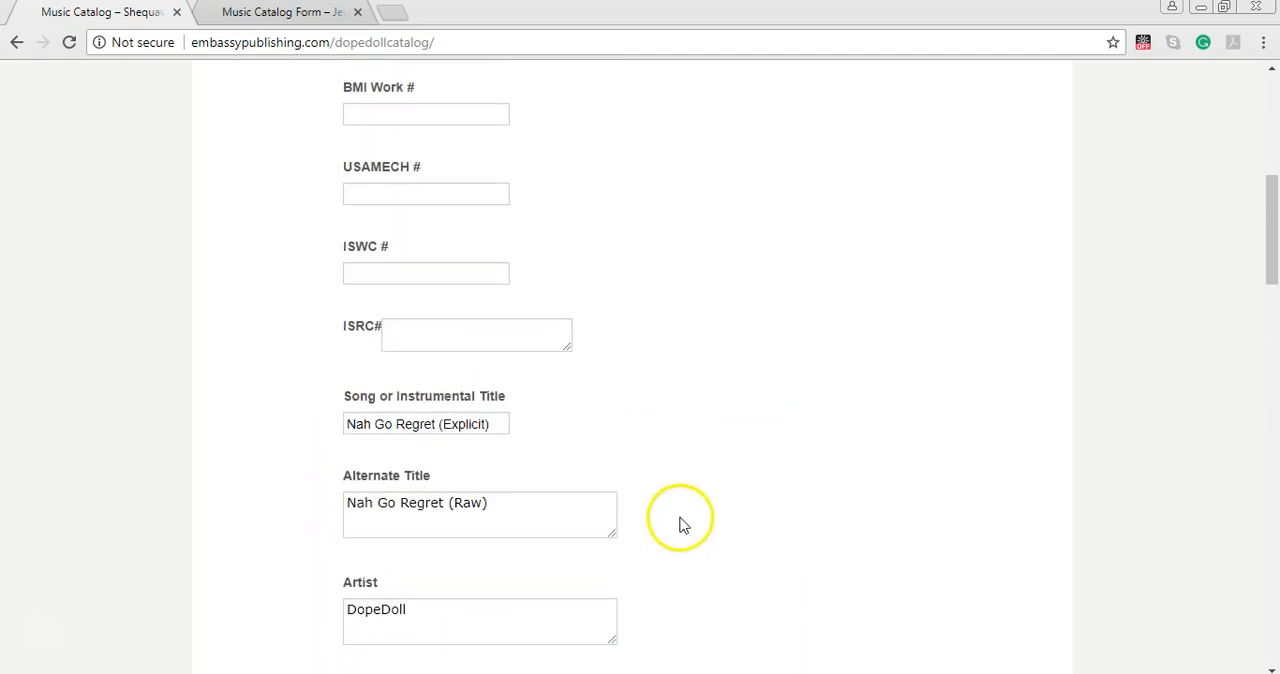